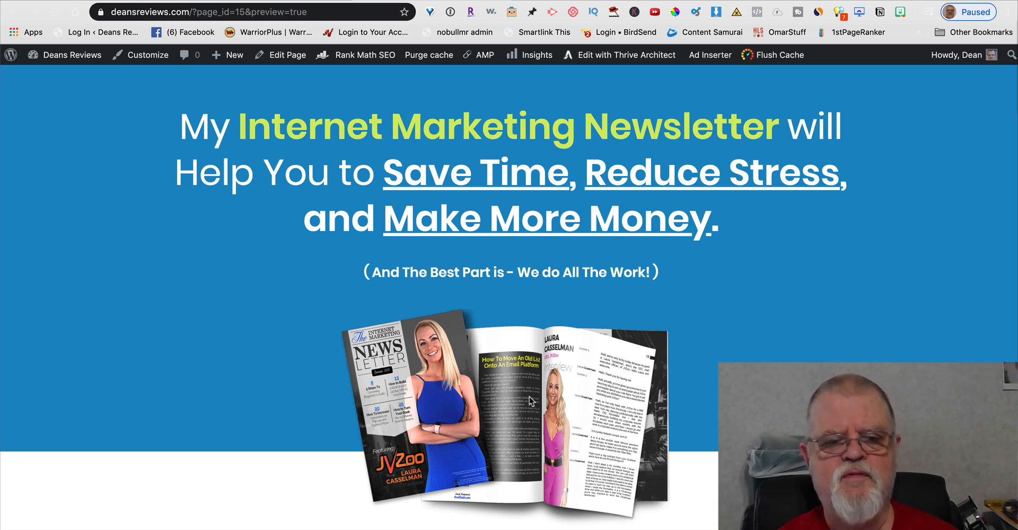
- Review the newsletter sales page preview, from its headline through the body copy to the sign-up section
{"action": "scroll", "coordinate": [529, 396], "scroll_direction": "down", "scroll_amount": 9}
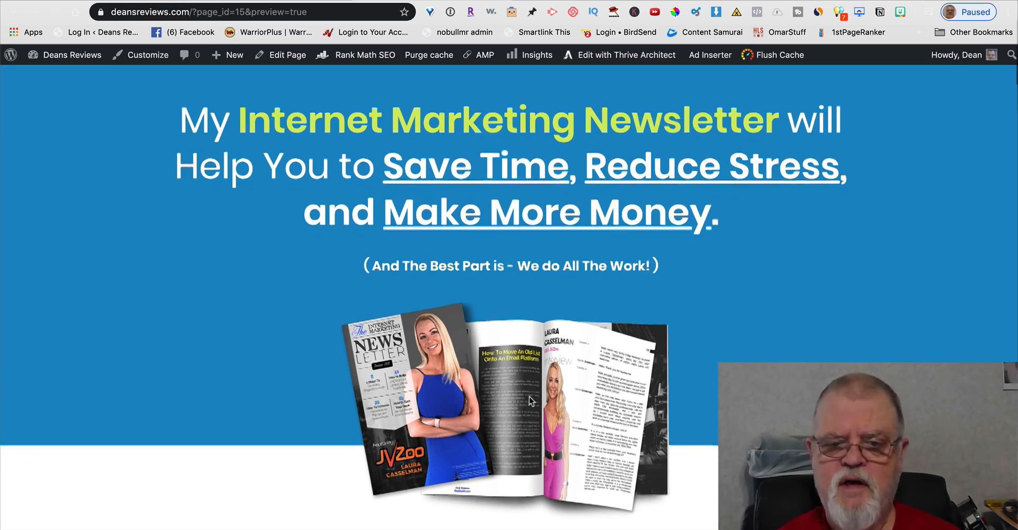
{"action": "scroll", "coordinate": [530, 401], "scroll_direction": "down", "scroll_amount": 17}
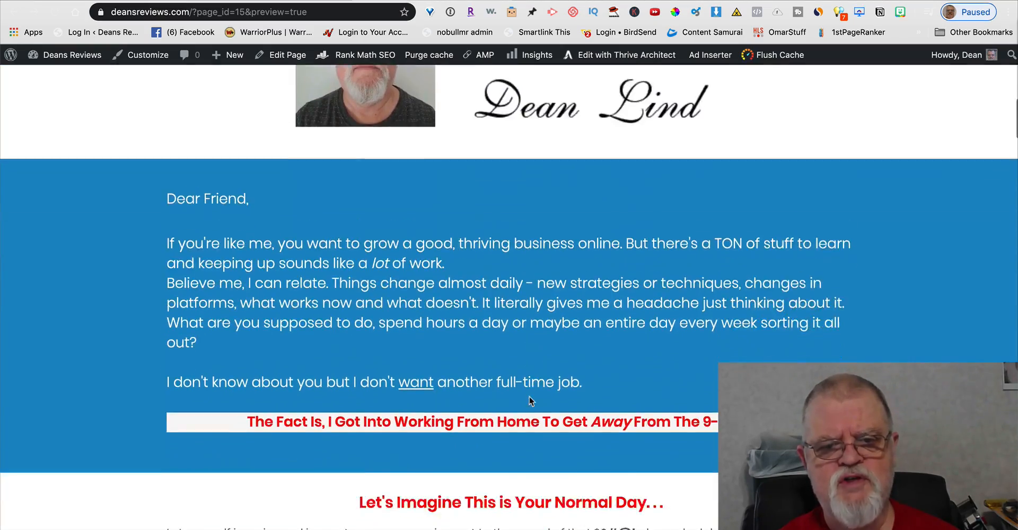
{"action": "scroll", "coordinate": [531, 401], "scroll_direction": "down", "scroll_amount": 8}
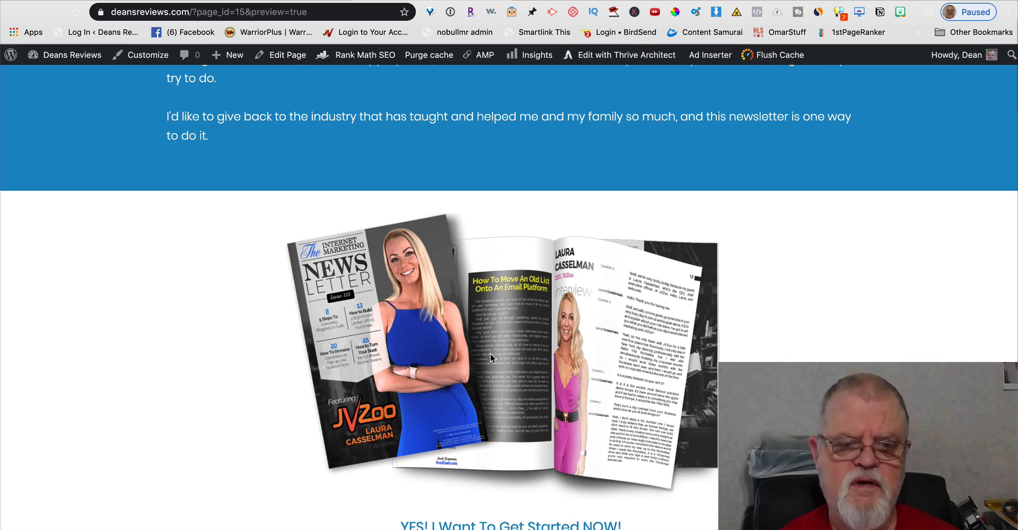
{"action": "scroll", "coordinate": [491, 354], "scroll_direction": "up", "scroll_amount": 20}
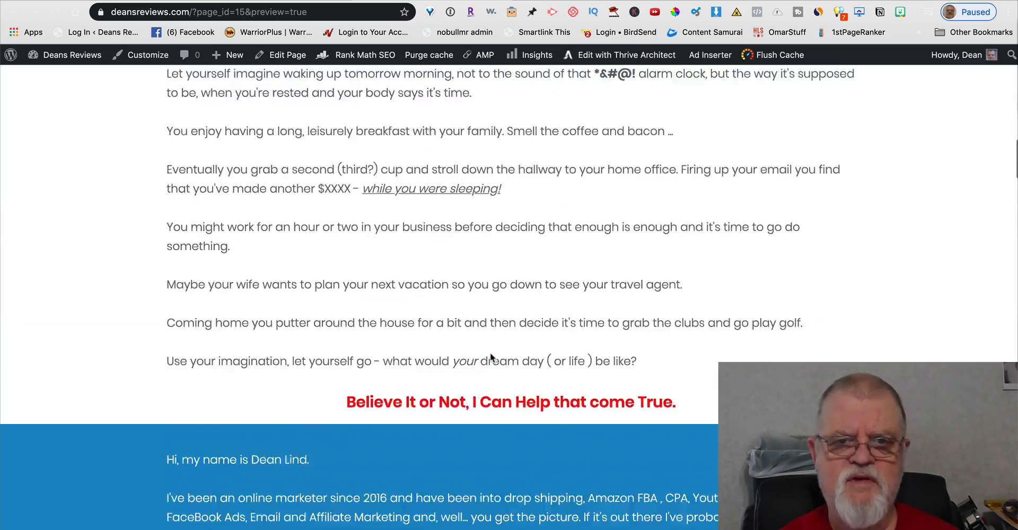
{"action": "scroll", "coordinate": [491, 353], "scroll_direction": "up", "scroll_amount": 15}
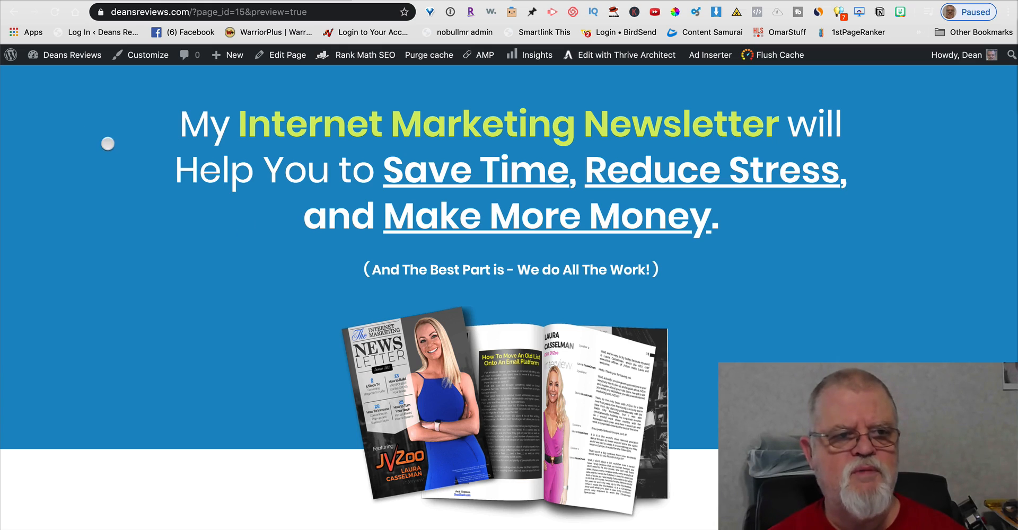
- Go to the WordPress site's Export tool and examine which content types can be exported
{"action": "left_click", "coordinate": [13, 11]}
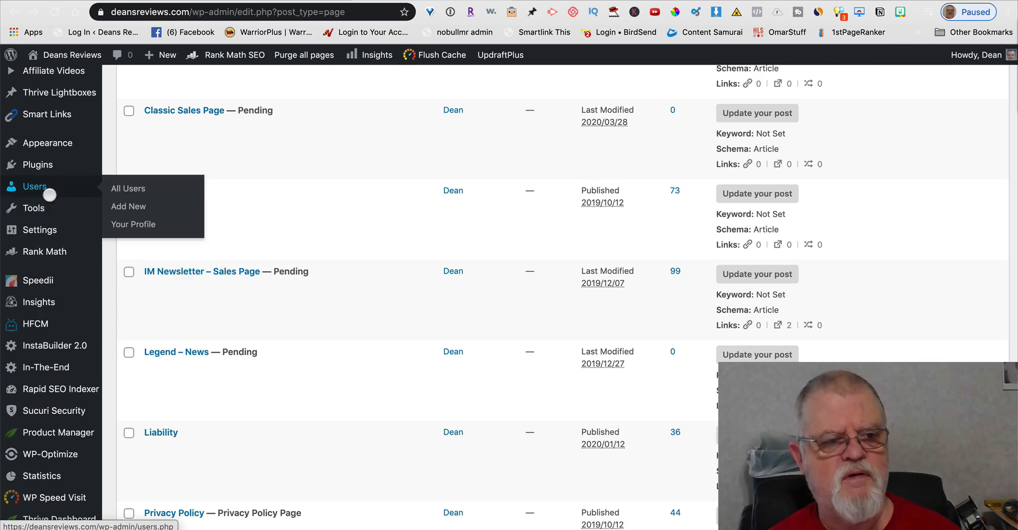
{"action": "mouse_move", "coordinate": [44, 206]}
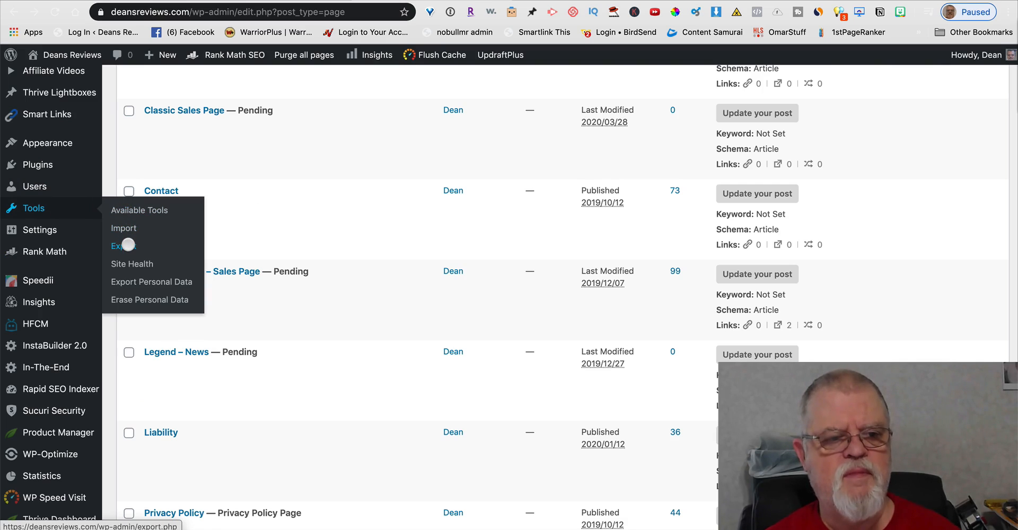
{"action": "left_click", "coordinate": [128, 244]}
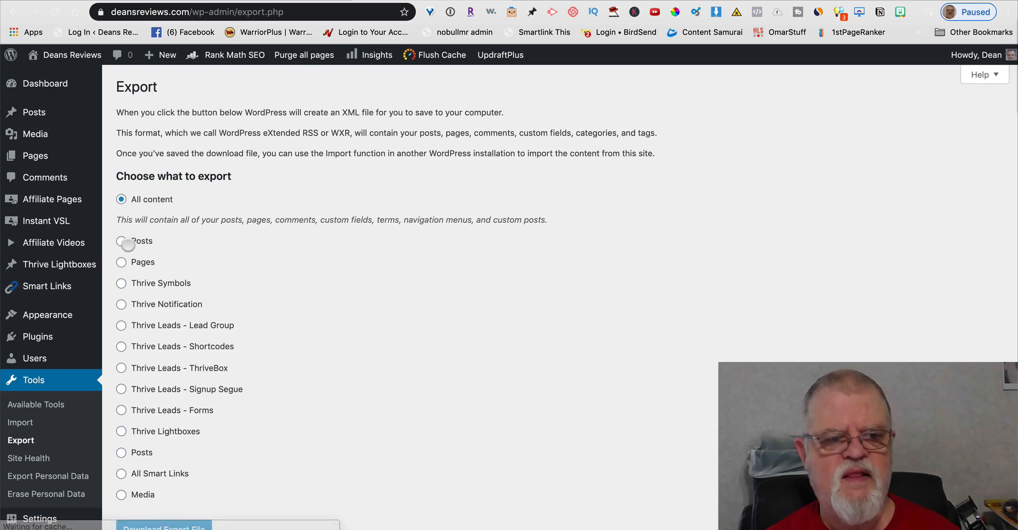
{"action": "scroll", "coordinate": [377, 282], "scroll_direction": "down", "scroll_amount": 1}
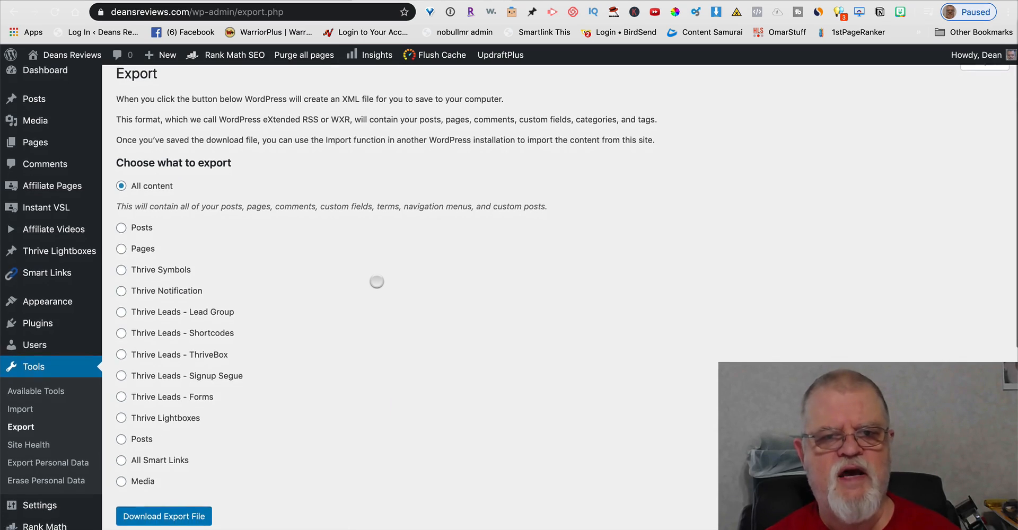
{"action": "scroll", "coordinate": [377, 282], "scroll_direction": "up", "scroll_amount": 1}
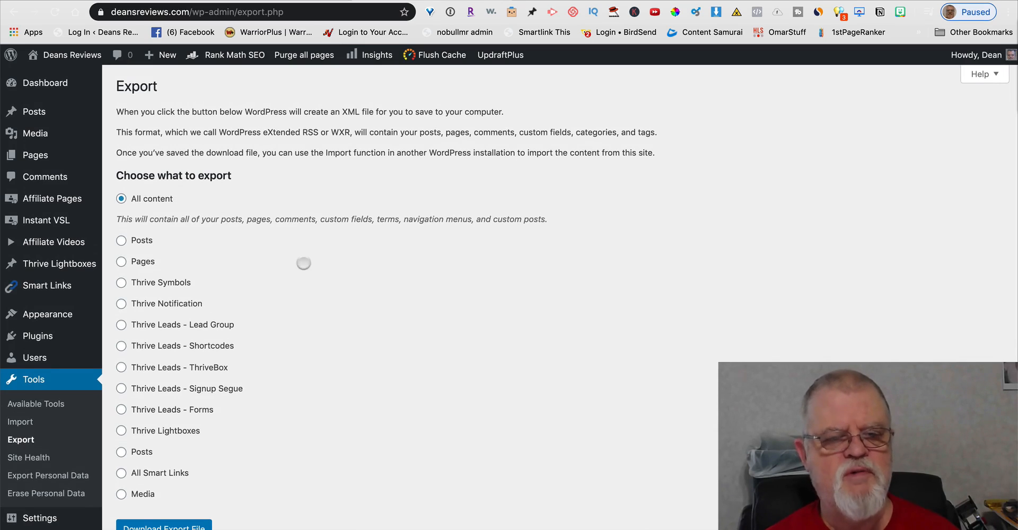
{"action": "scroll", "coordinate": [325, 266], "scroll_direction": "down", "scroll_amount": 1}
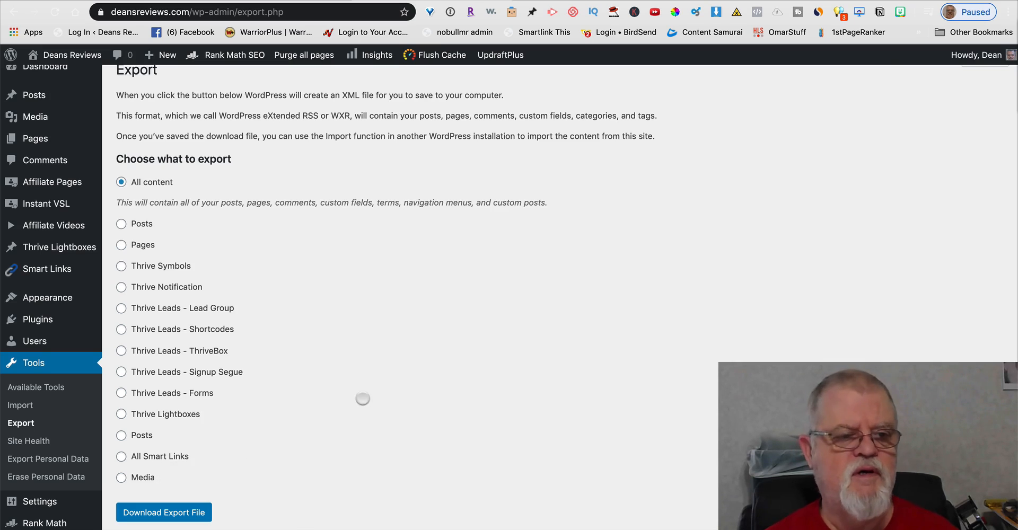
{"action": "scroll", "coordinate": [363, 398], "scroll_direction": "up", "scroll_amount": 2}
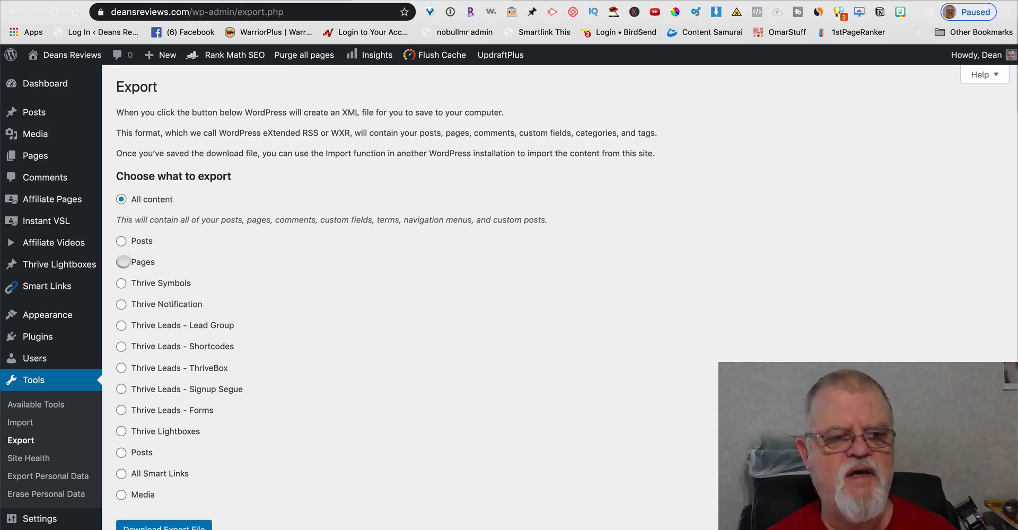
- Compare the Posts and Pages export filters, restrict Pages to the site owner as author, and check the status options
{"action": "left_click", "coordinate": [122, 261]}
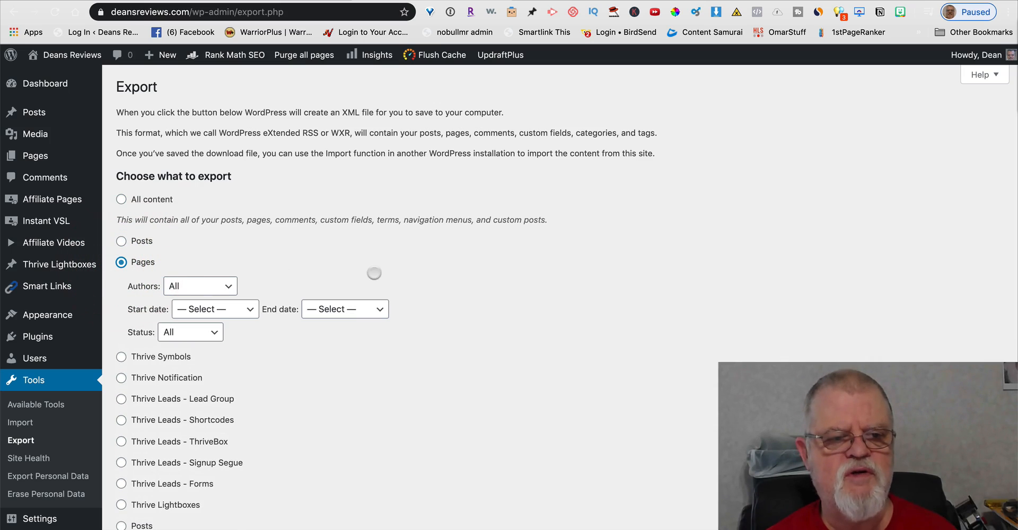
{"action": "left_click", "coordinate": [122, 241]}
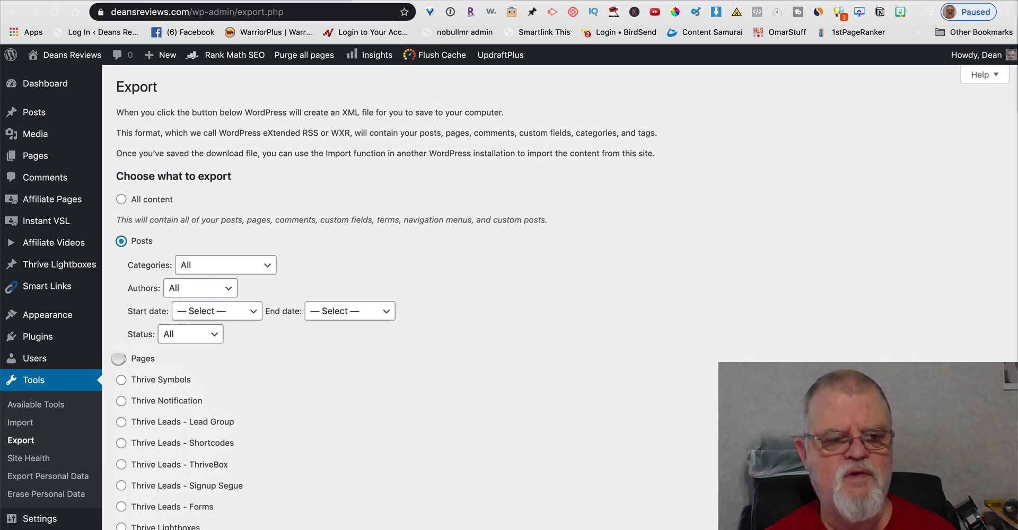
{"action": "left_click", "coordinate": [120, 358]}
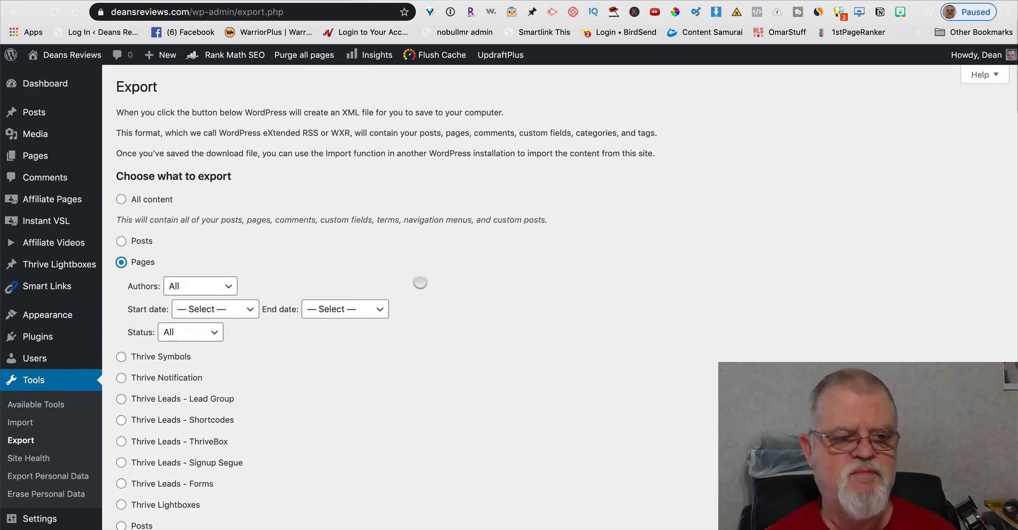
{"action": "left_click", "coordinate": [229, 287]}
{"action": "left_click", "coordinate": [212, 298]}
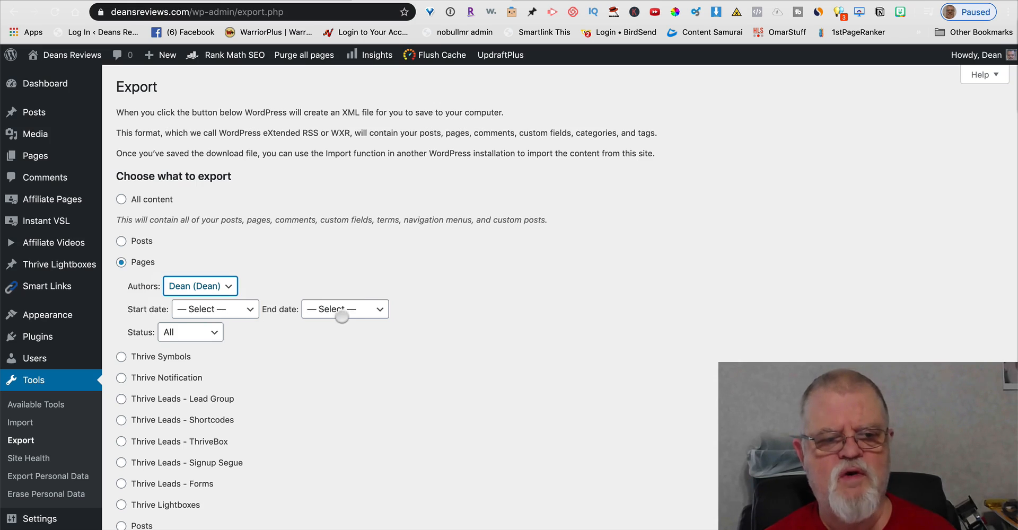
{"action": "left_click", "coordinate": [216, 331]}
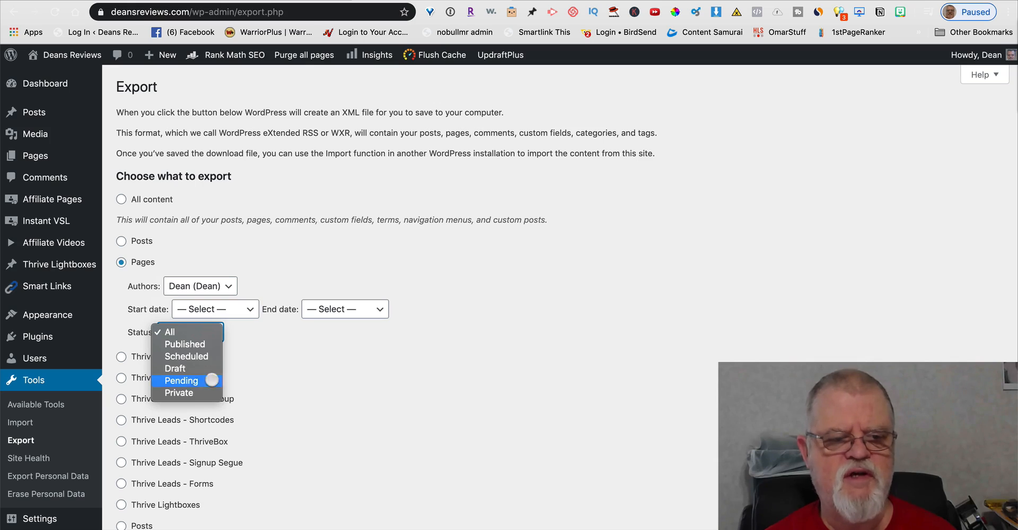
{"action": "left_click", "coordinate": [334, 357]}
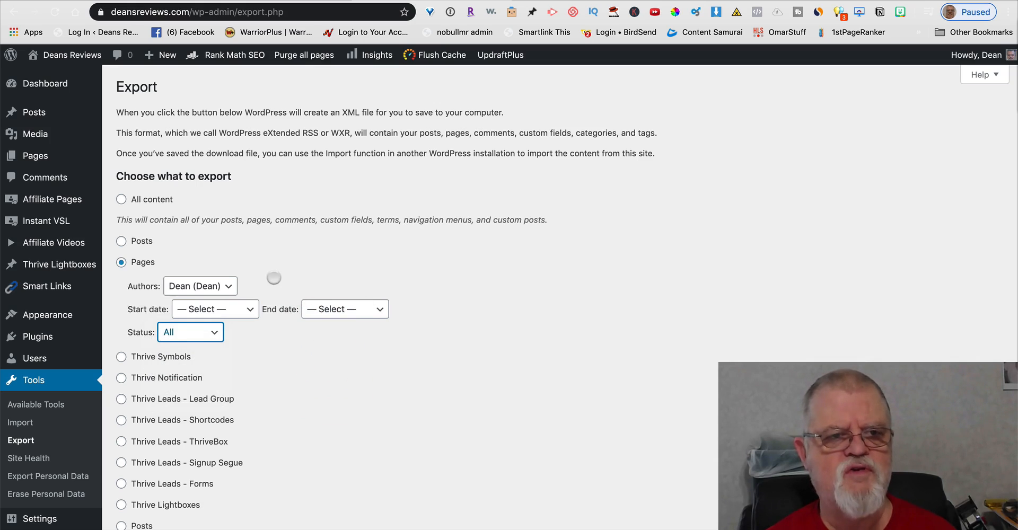
- Set the status of the "IM Newsletter – Sales Page" page to Draft with Quick Edit and save the update
{"action": "left_click", "coordinate": [44, 155]}
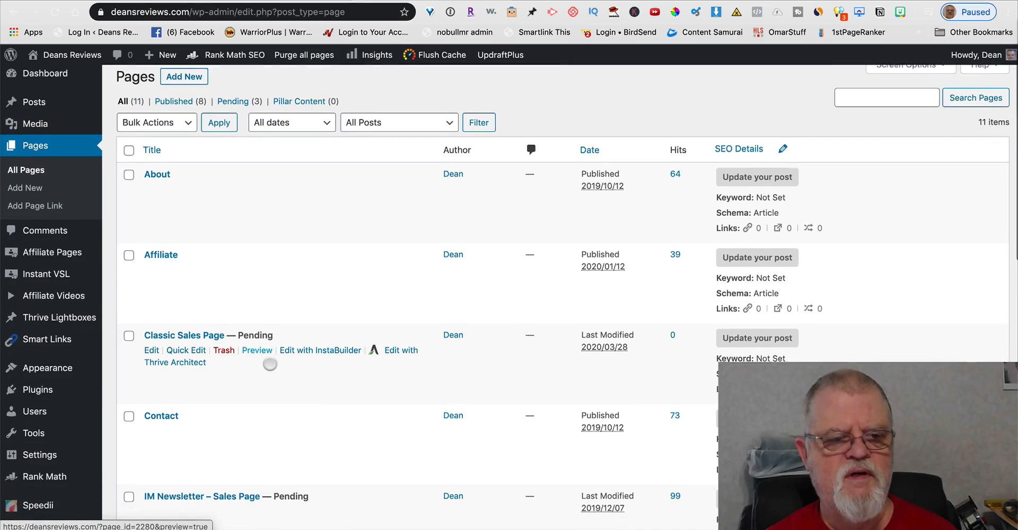
{"action": "scroll", "coordinate": [269, 364], "scroll_direction": "down", "scroll_amount": 3}
{"action": "scroll", "coordinate": [270, 364], "scroll_direction": "down", "scroll_amount": 3}
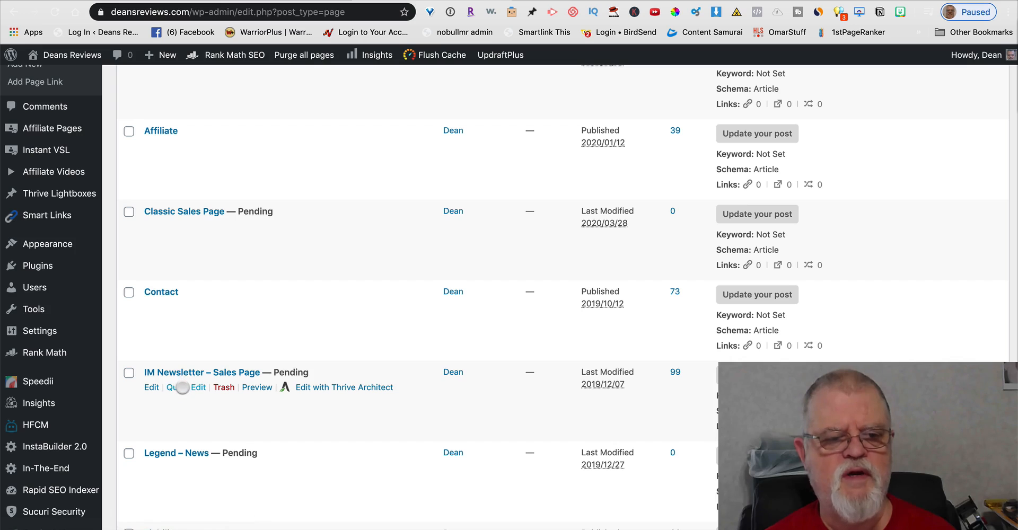
{"action": "left_click", "coordinate": [183, 387]}
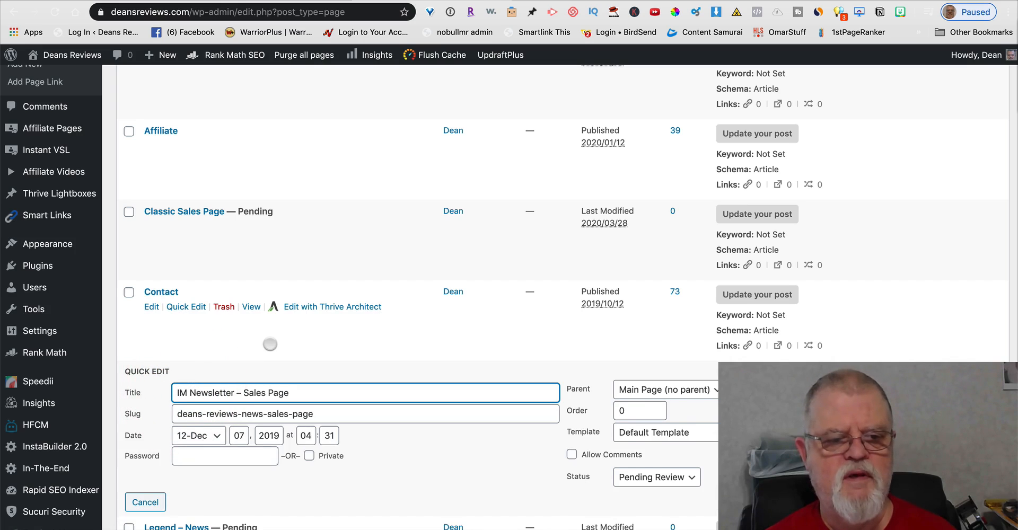
{"action": "scroll", "coordinate": [270, 344], "scroll_direction": "down", "scroll_amount": 2}
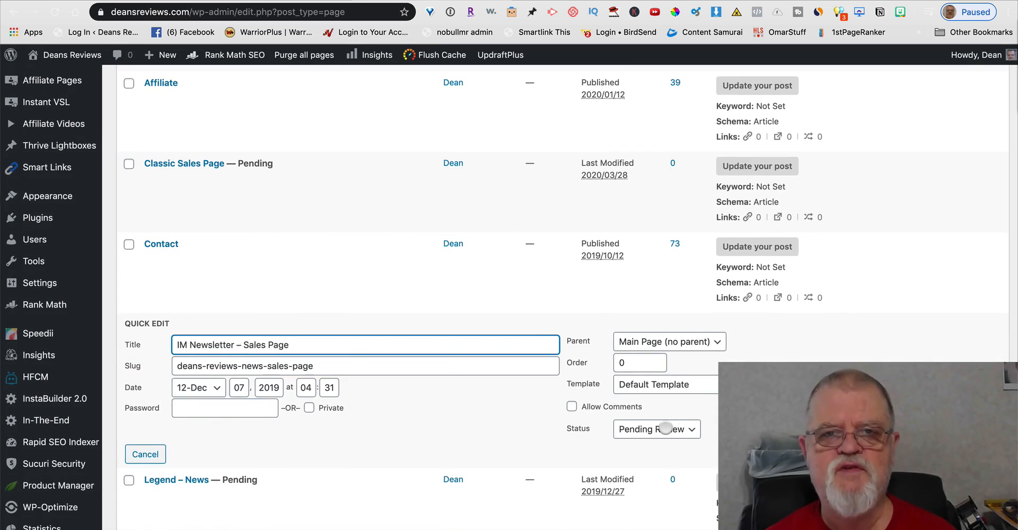
{"action": "left_click", "coordinate": [686, 428]}
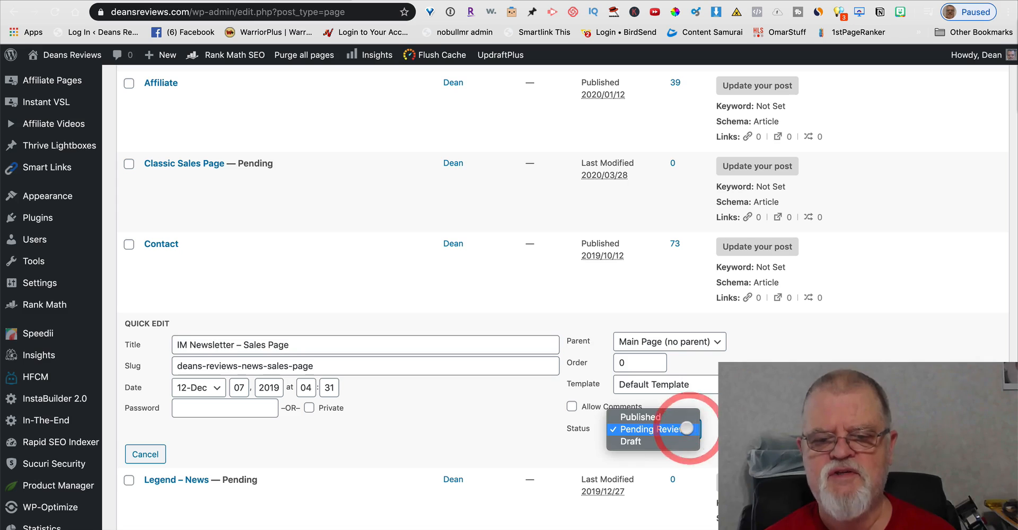
{"action": "left_click", "coordinate": [644, 441]}
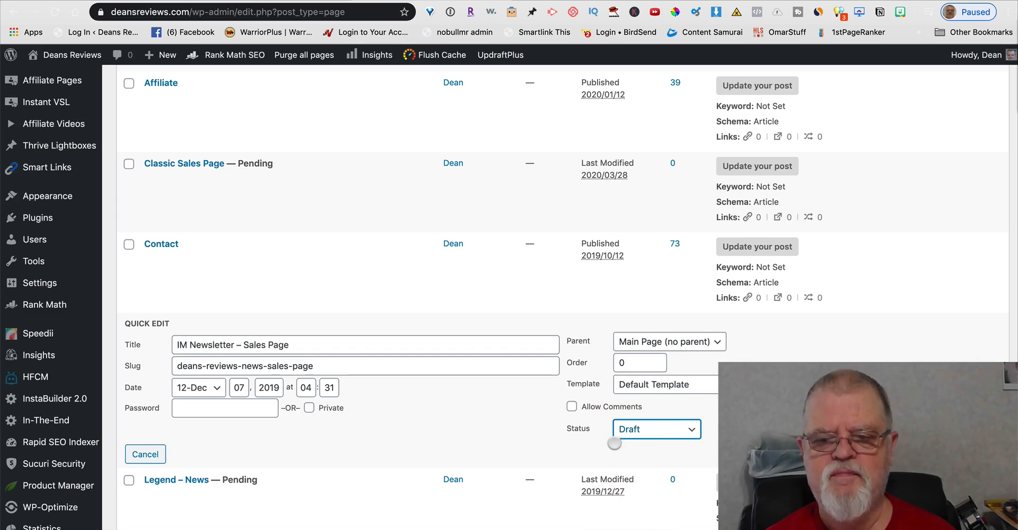
{"action": "left_click", "coordinate": [980, 454]}
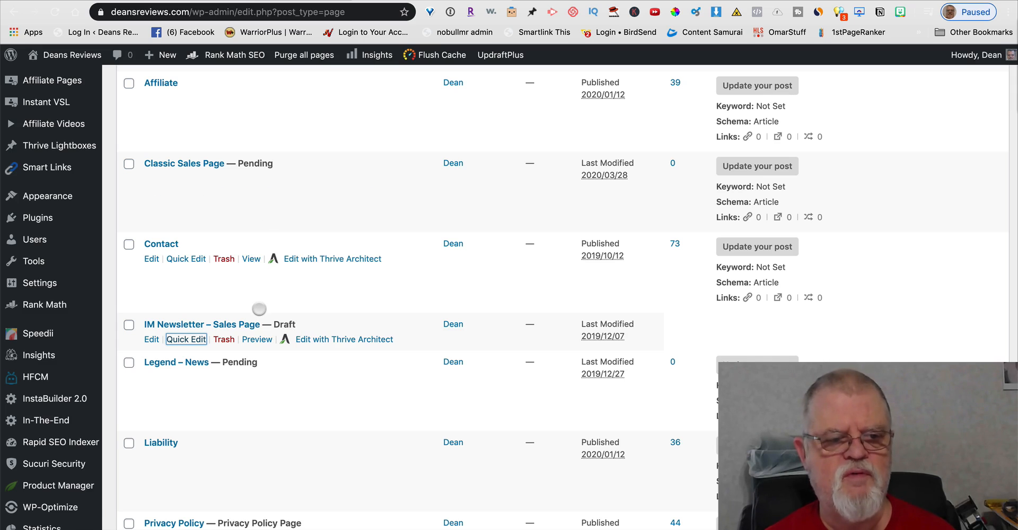
- In the Export tool, limit the export to Pages by the site owner's author account with Draft status
{"action": "mouse_move", "coordinate": [52, 261]}
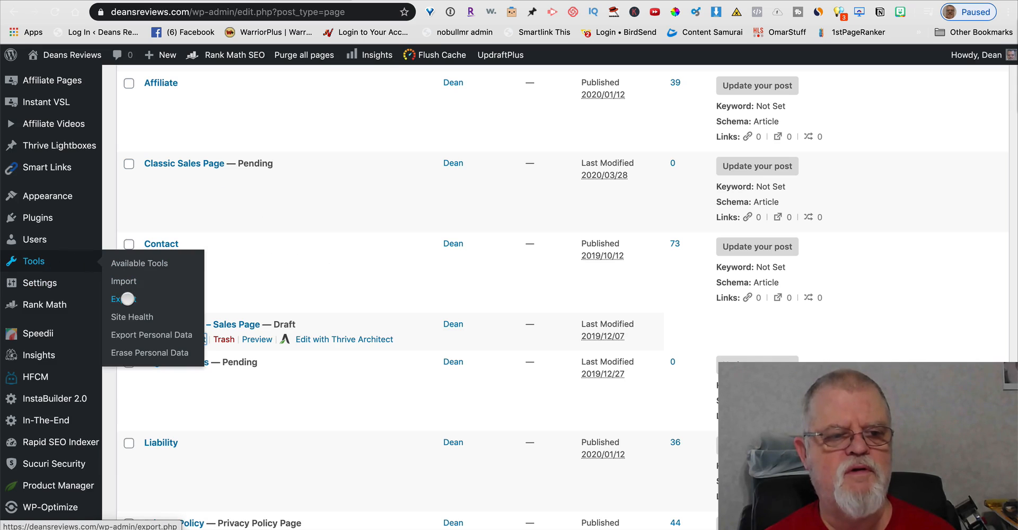
{"action": "left_click", "coordinate": [127, 299]}
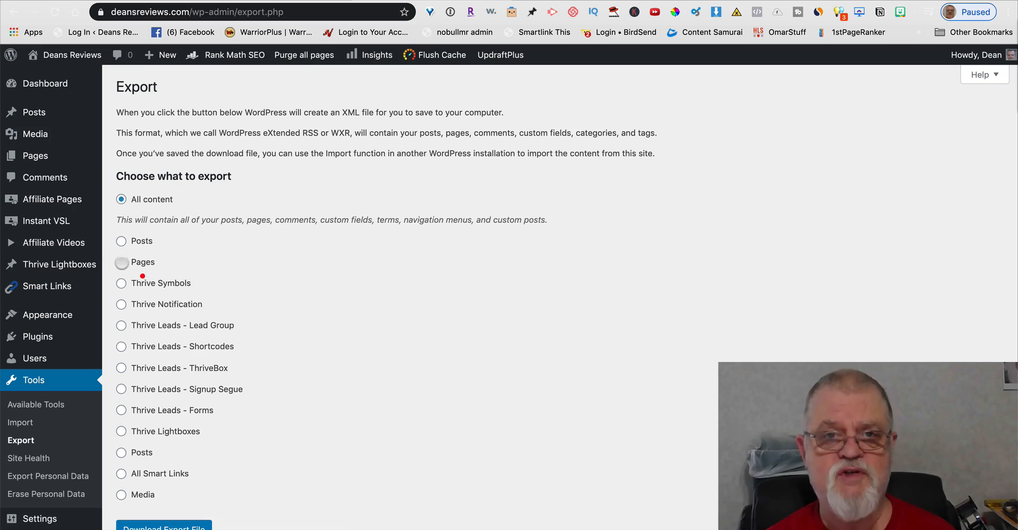
{"action": "left_click", "coordinate": [122, 261]}
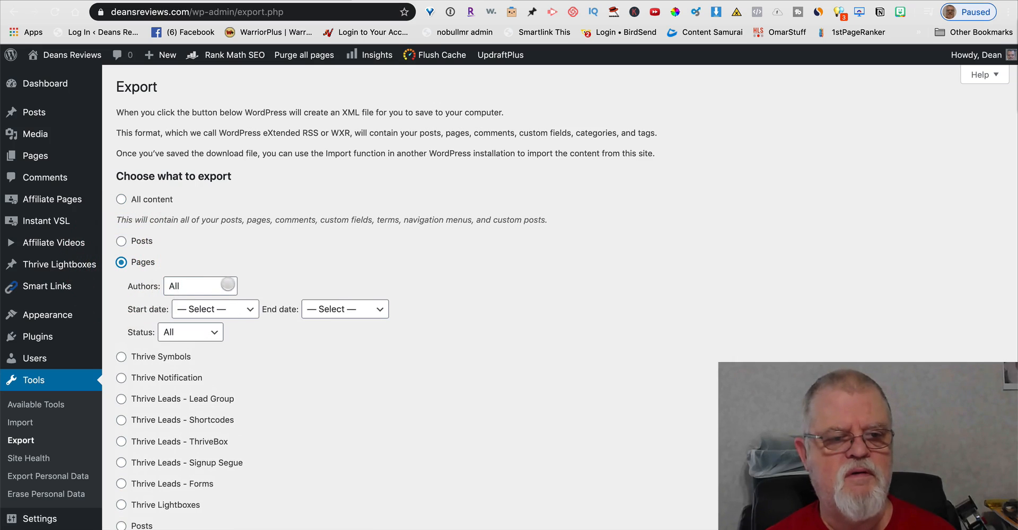
{"action": "left_click", "coordinate": [228, 284]}
{"action": "left_click", "coordinate": [209, 294]}
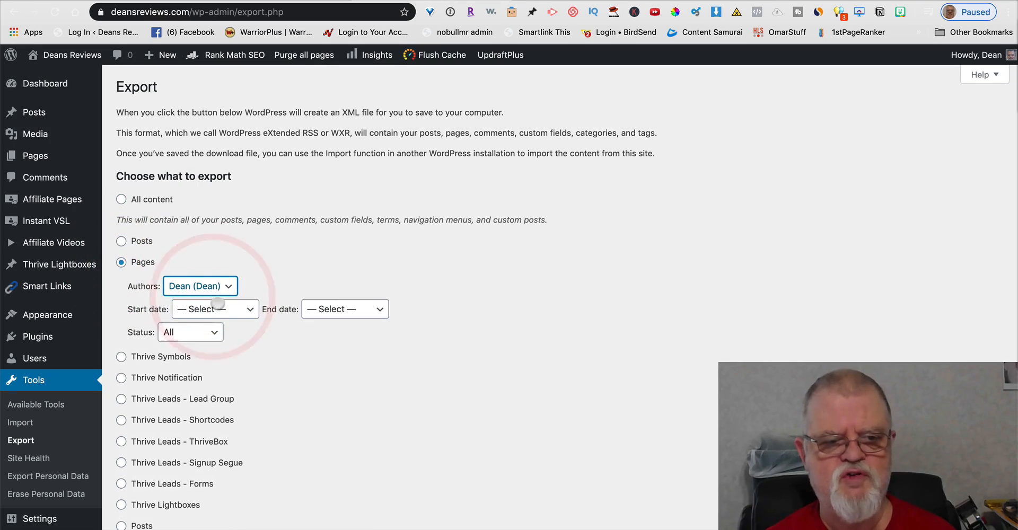
{"action": "left_click", "coordinate": [215, 332]}
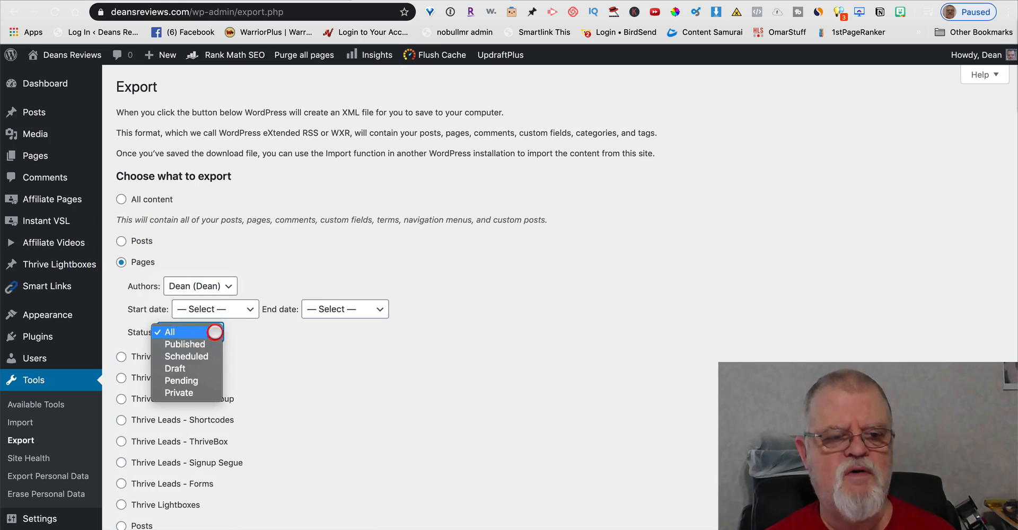
{"action": "left_click", "coordinate": [193, 366]}
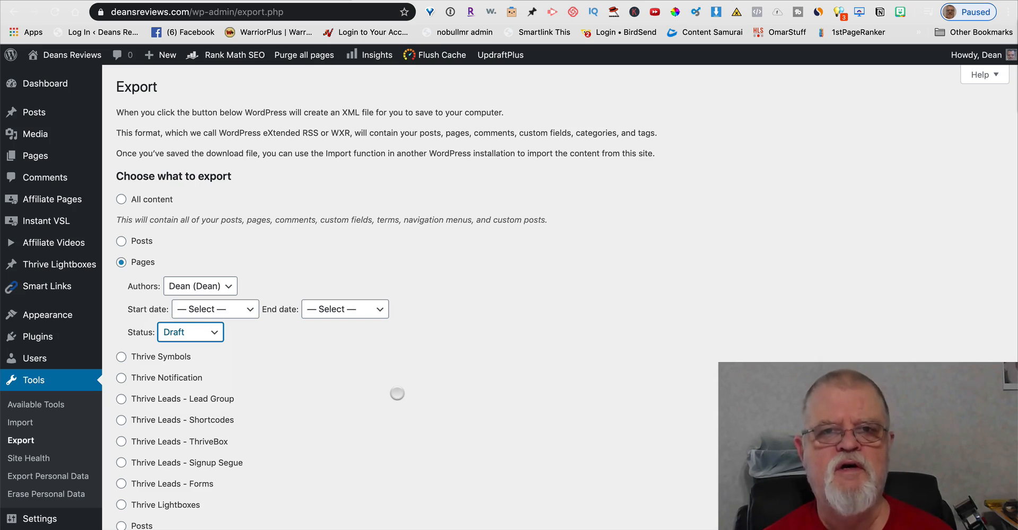
{"action": "scroll", "coordinate": [397, 393], "scroll_direction": "down", "scroll_amount": 5}
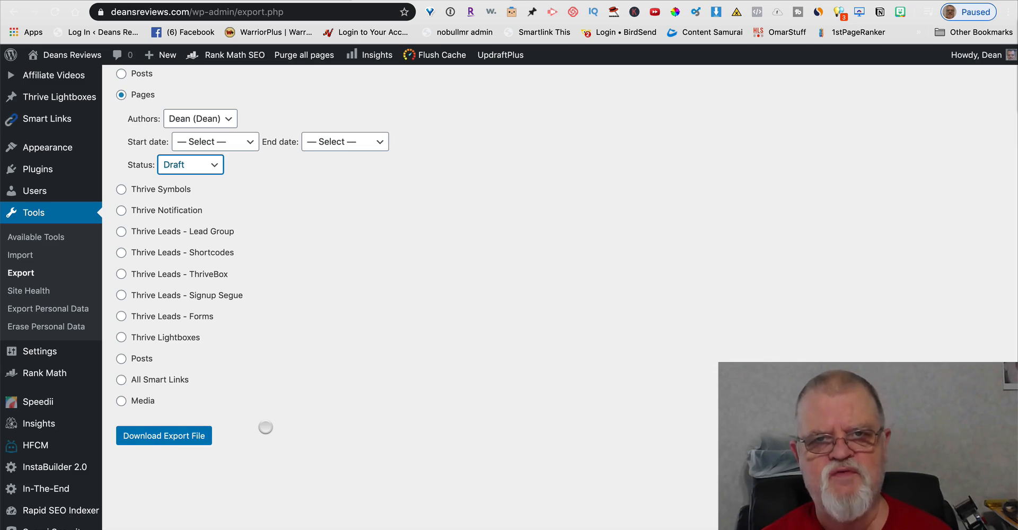
{"action": "left_click", "coordinate": [191, 434]}
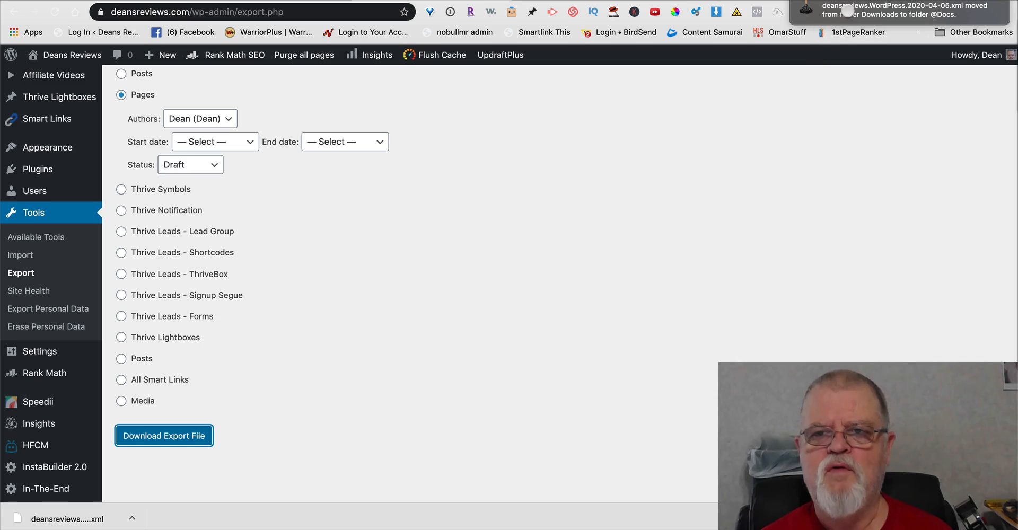
{"action": "left_click", "coordinate": [846, 10]}
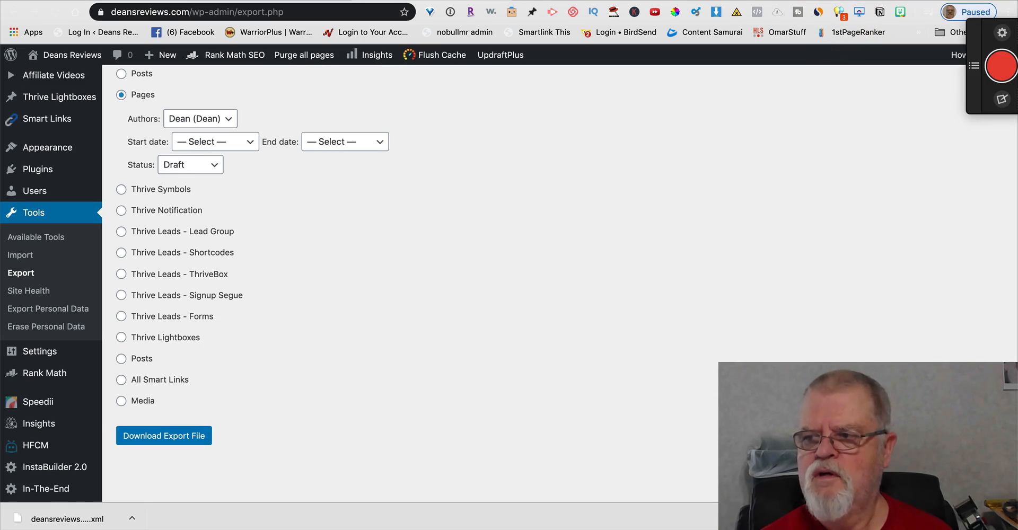
{"action": "left_click_drag", "start_coordinate": [1017, 81], "coordinate": [434, 105]}
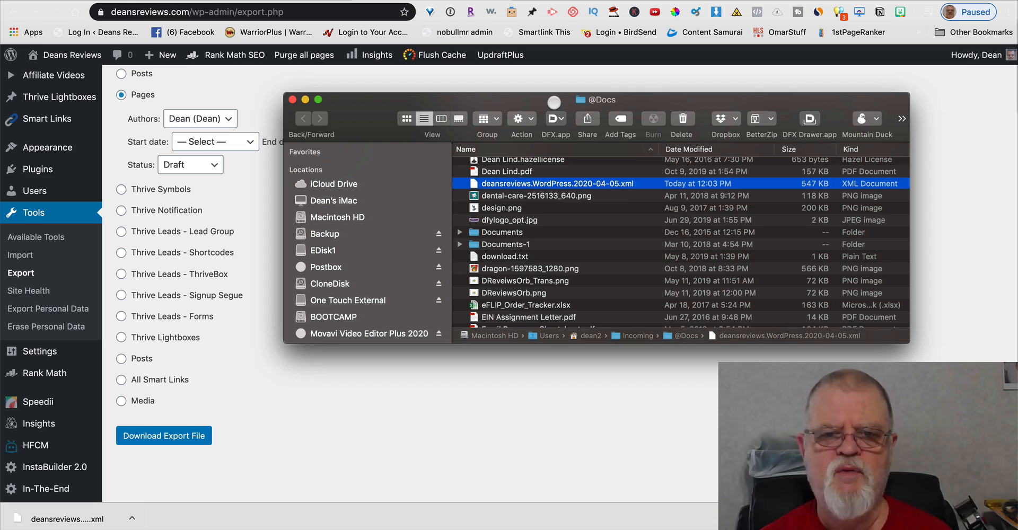
- Move the Finder window off the export page and dismiss the browser's finished-download bar
{"action": "left_click_drag", "start_coordinate": [553, 102], "coordinate": [1017, 100]}
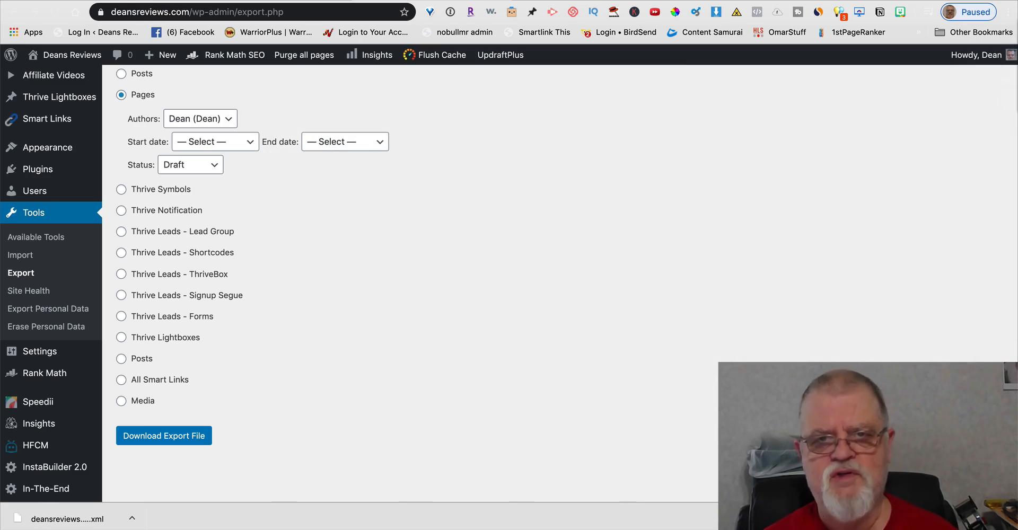
{"action": "left_click", "coordinate": [1006, 519]}
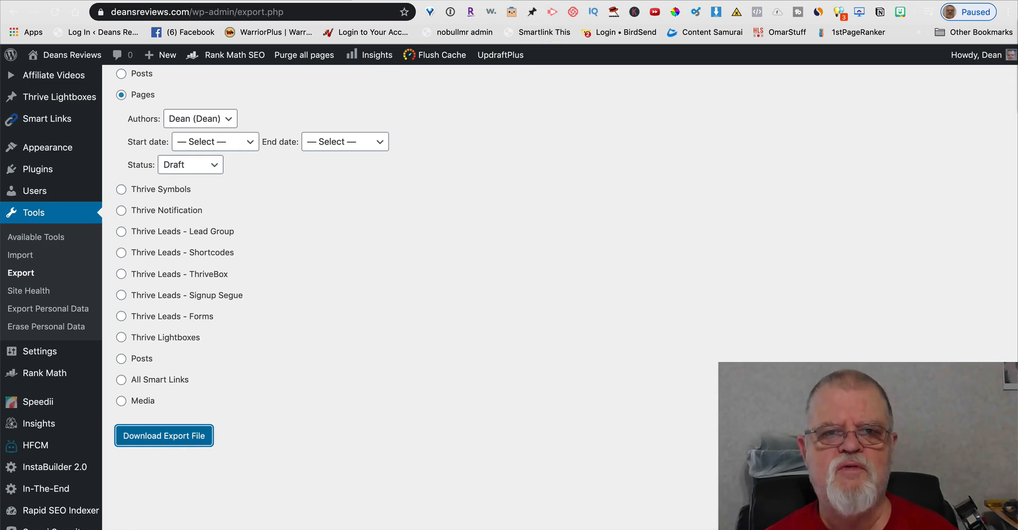
- Switch to the nobullmr.com site, view its front page, and check its list of existing pages from the dashboard
{"action": "key", "text": "ctrl+Tab"}
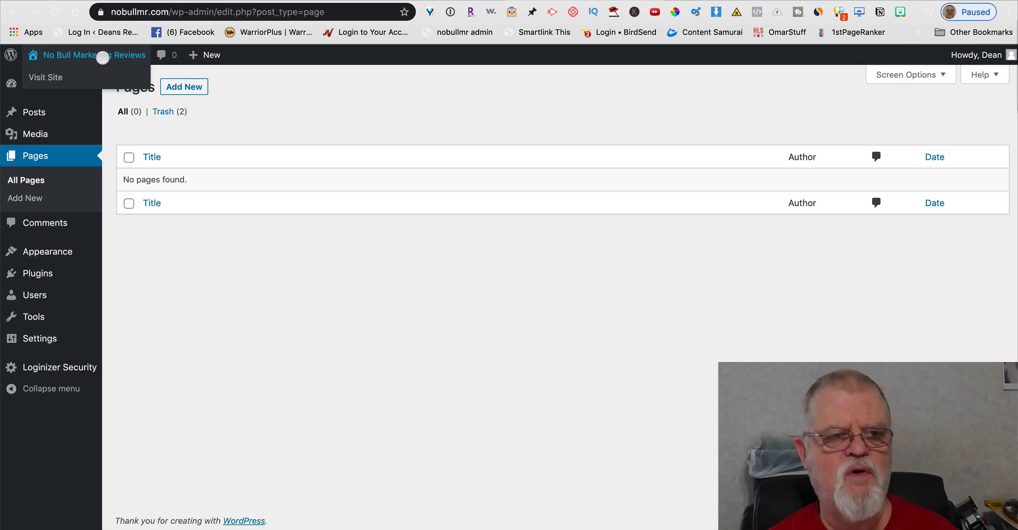
{"action": "left_click", "coordinate": [102, 55]}
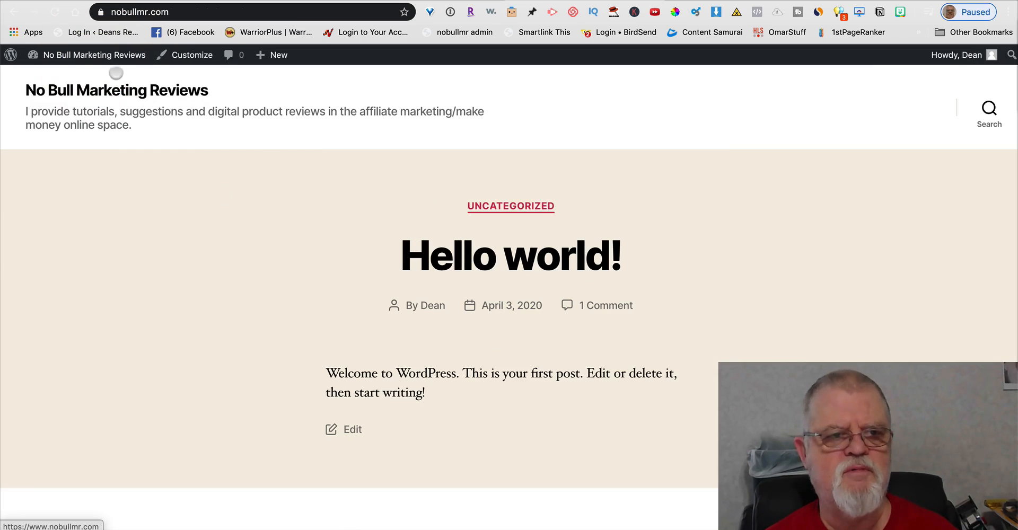
{"action": "left_click", "coordinate": [96, 55]}
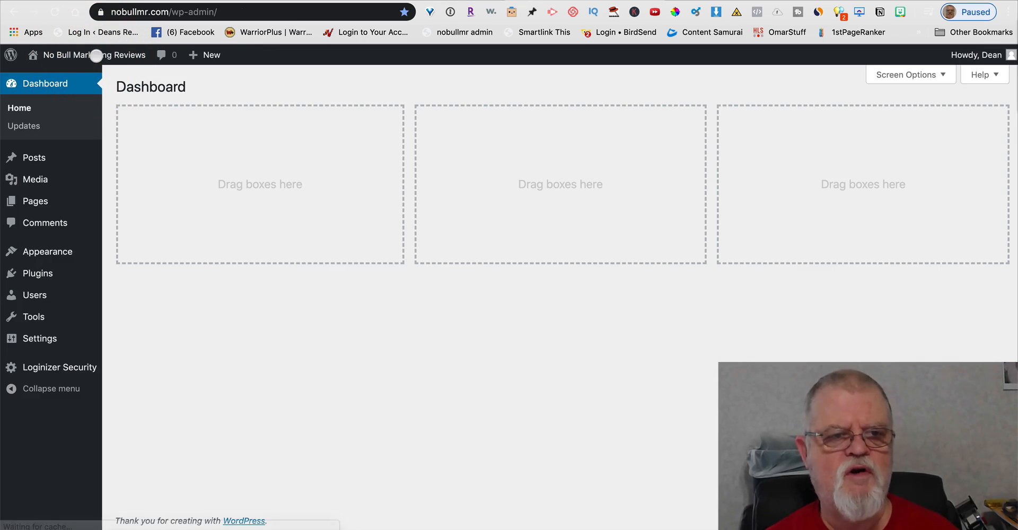
{"action": "mouse_move", "coordinate": [40, 156]}
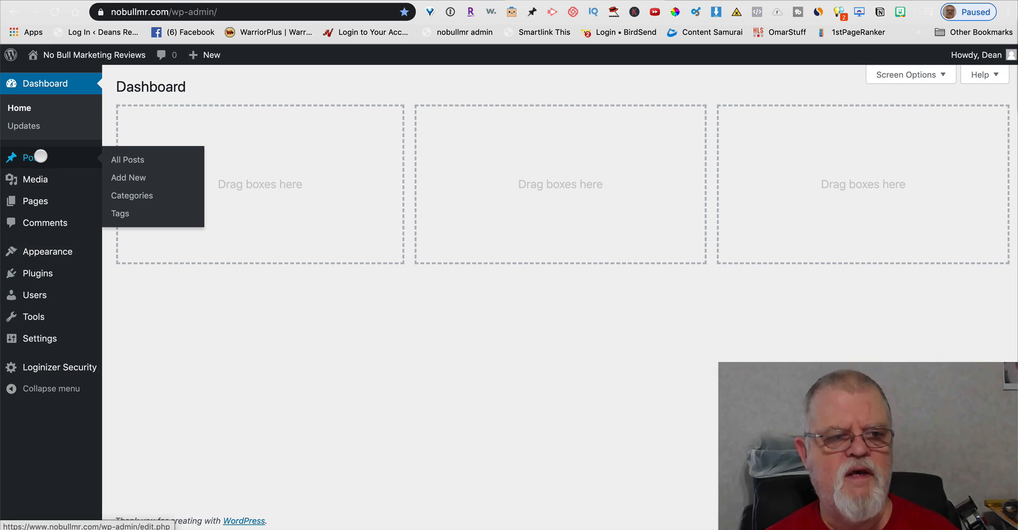
{"action": "left_click", "coordinate": [45, 200]}
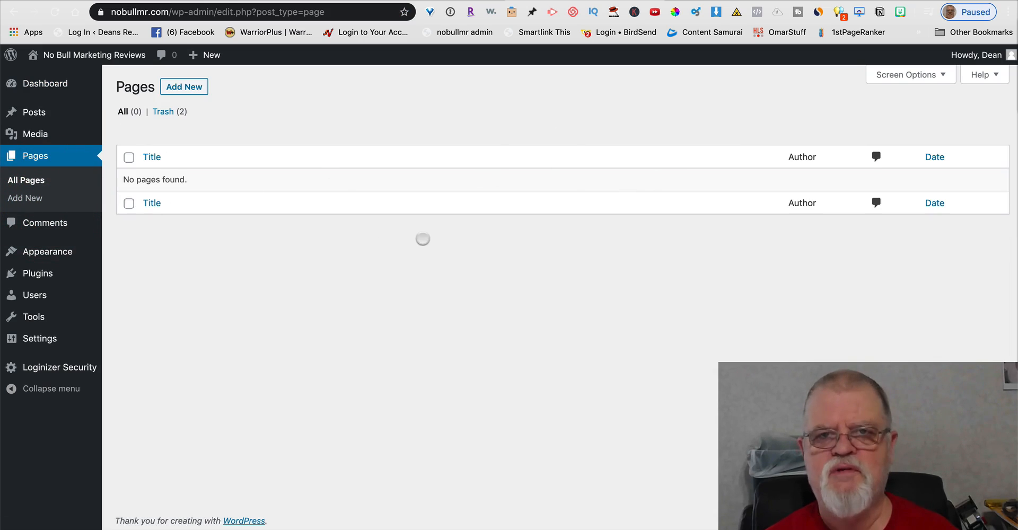
- Move the "Hello world!" post on the No Bull Marketing Reviews site to the trash
{"action": "left_click", "coordinate": [44, 113]}
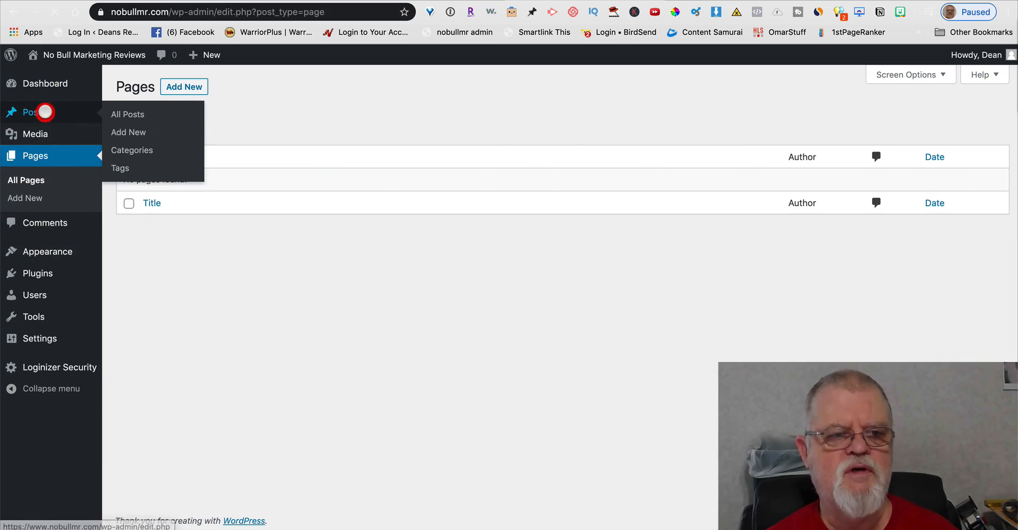
{"action": "mouse_move", "coordinate": [212, 178]}
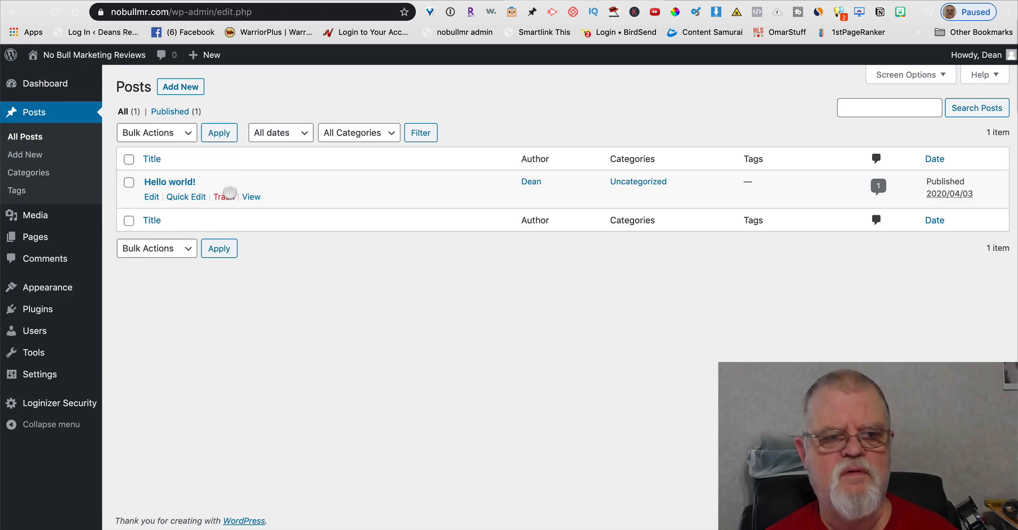
{"action": "left_click", "coordinate": [229, 197]}
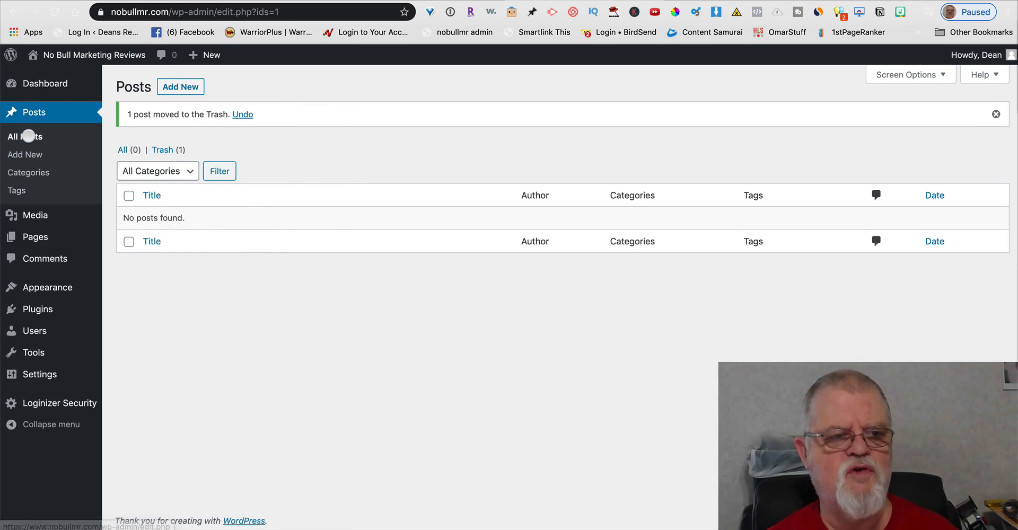
{"action": "mouse_move", "coordinate": [41, 209]}
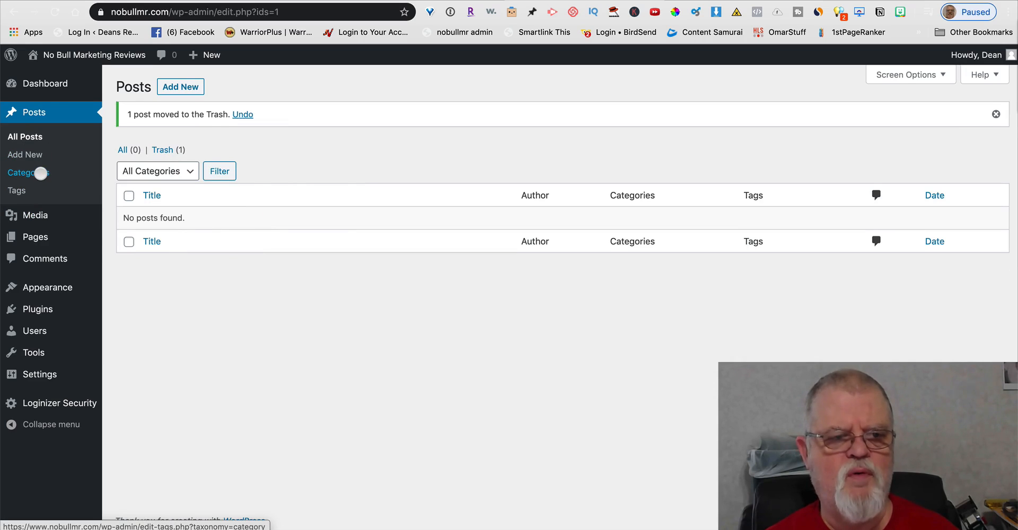
{"action": "mouse_move", "coordinate": [32, 353]}
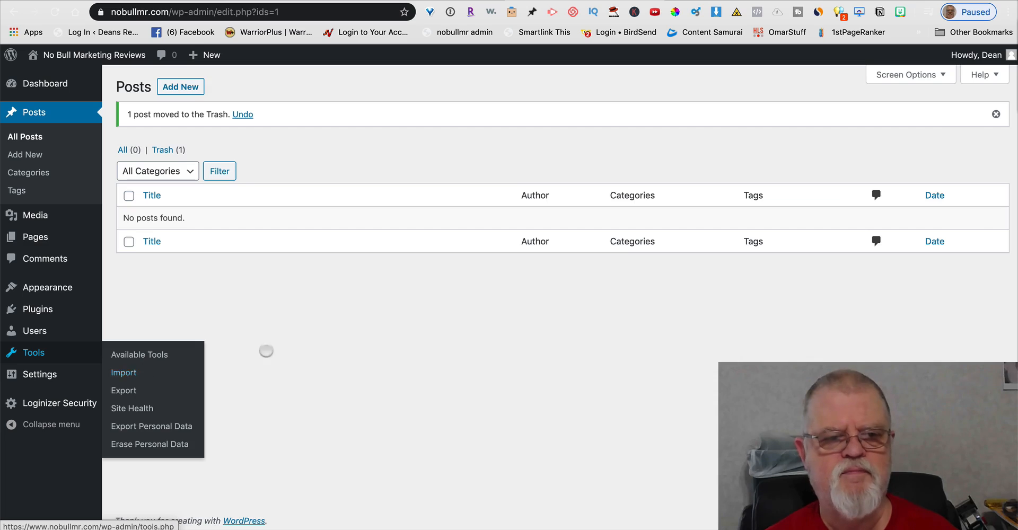
{"action": "left_click", "coordinate": [302, 349]}
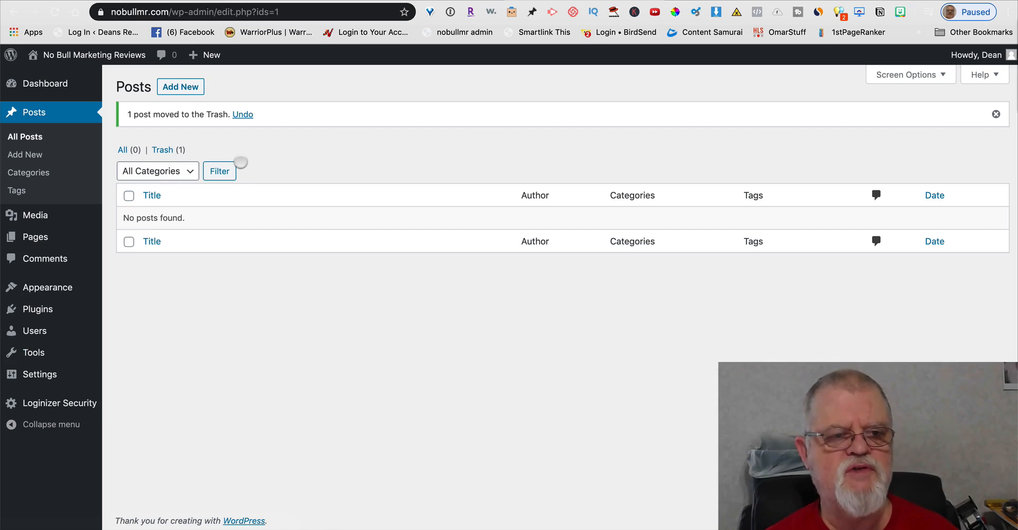
- Find the WordPress Importer plugin by wordpressdotorg with the search "wordpress importer", then install and activate it
{"action": "mouse_move", "coordinate": [38, 286]}
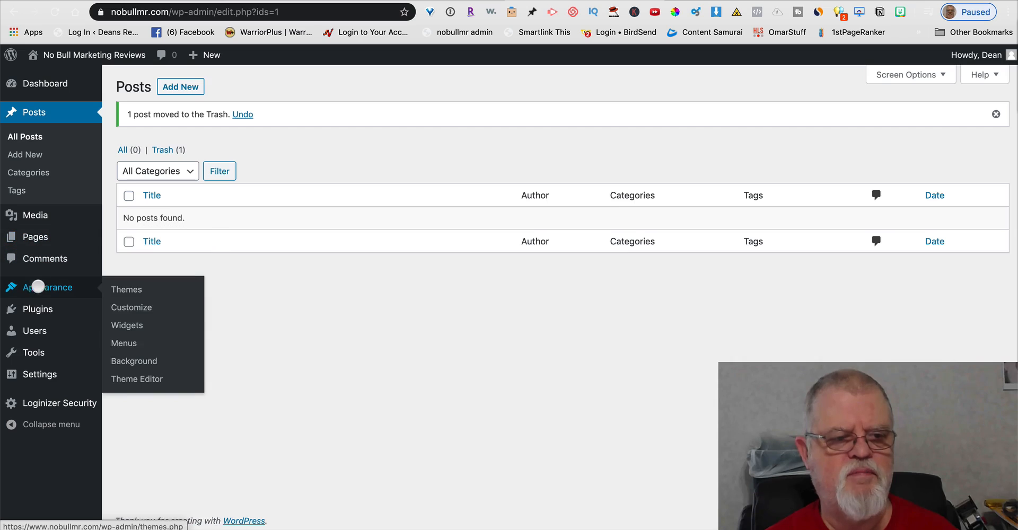
{"action": "mouse_move", "coordinate": [39, 305]}
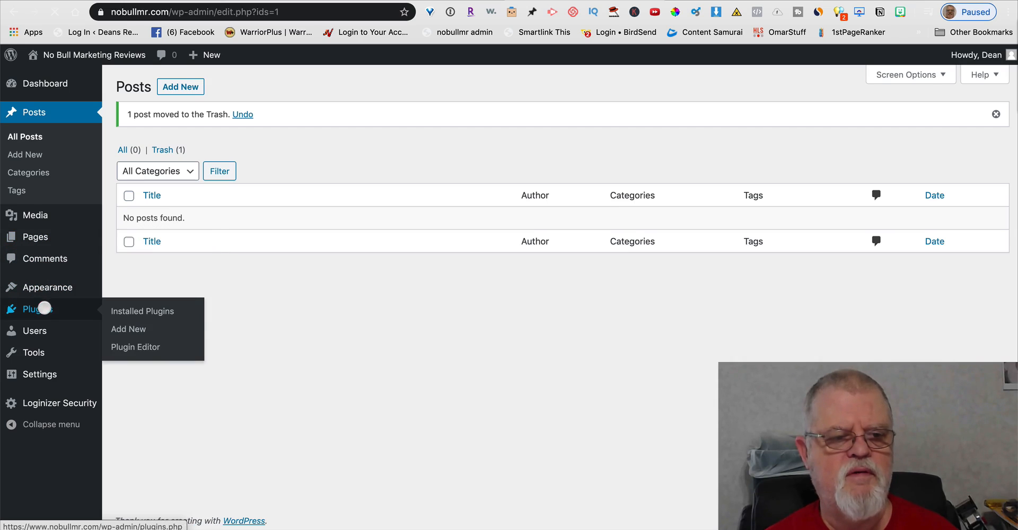
{"action": "left_click", "coordinate": [44, 308]}
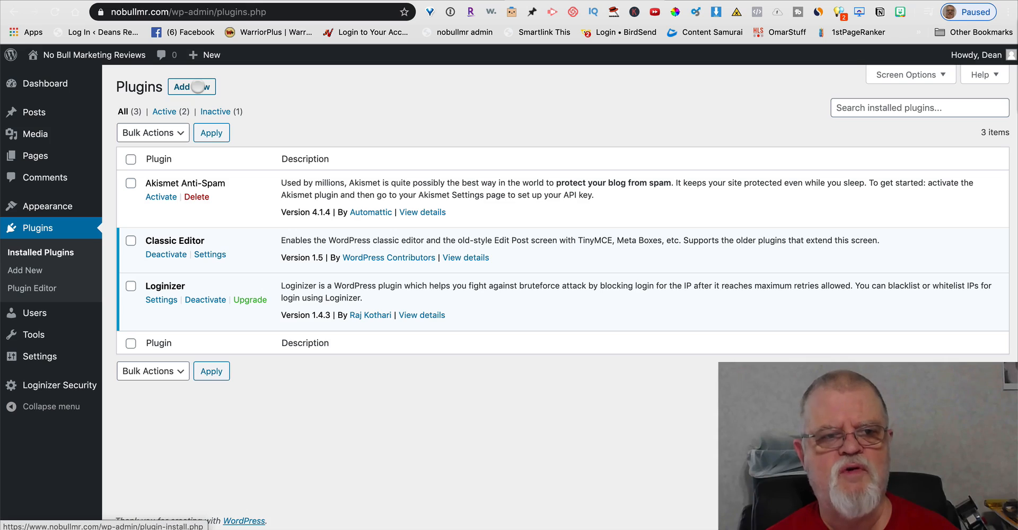
{"action": "left_click", "coordinate": [198, 87]}
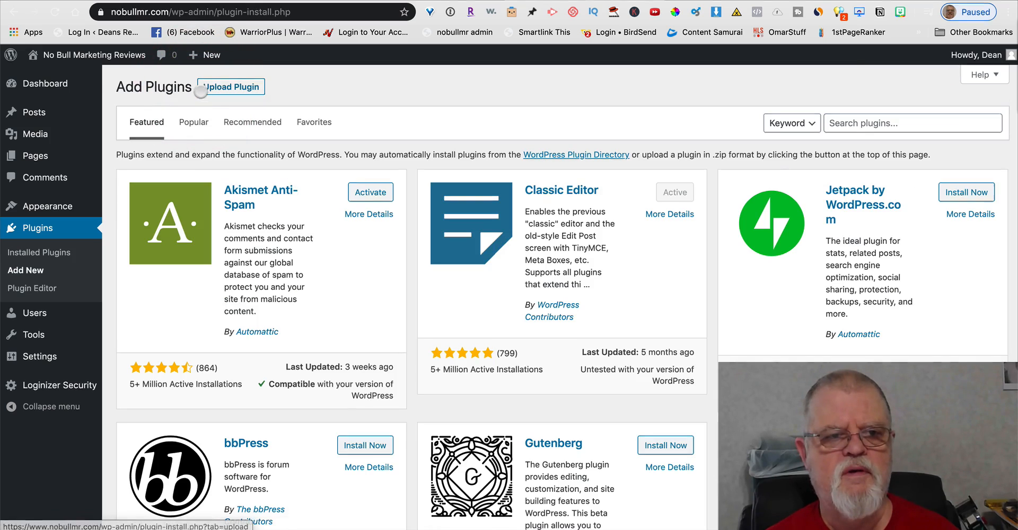
{"action": "left_click", "coordinate": [839, 126]}
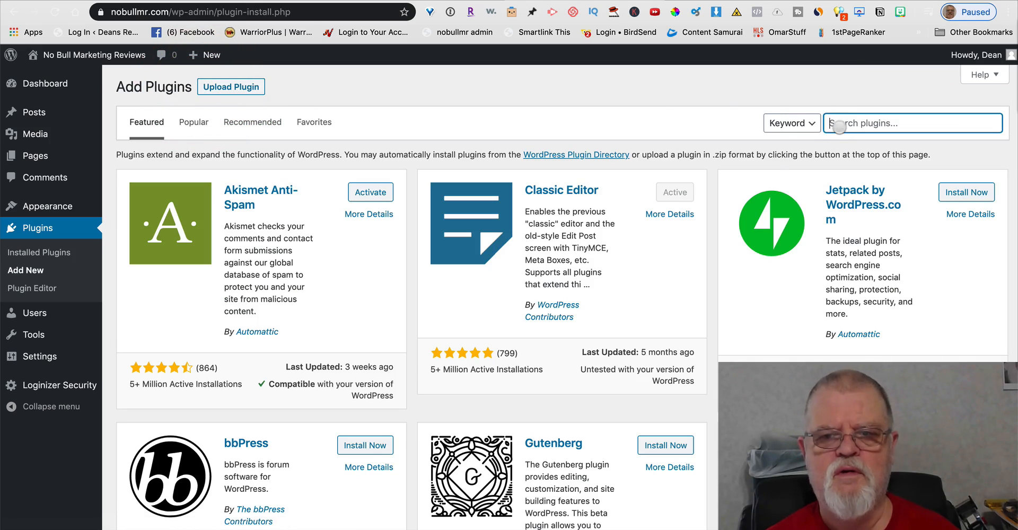
{"action": "type", "text": "wordpress importer"}
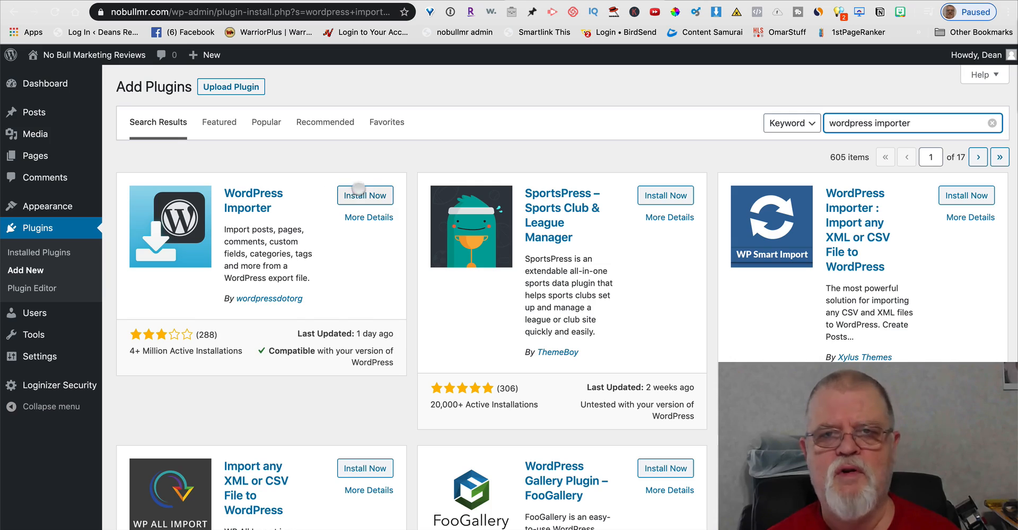
{"action": "left_click", "coordinate": [377, 195]}
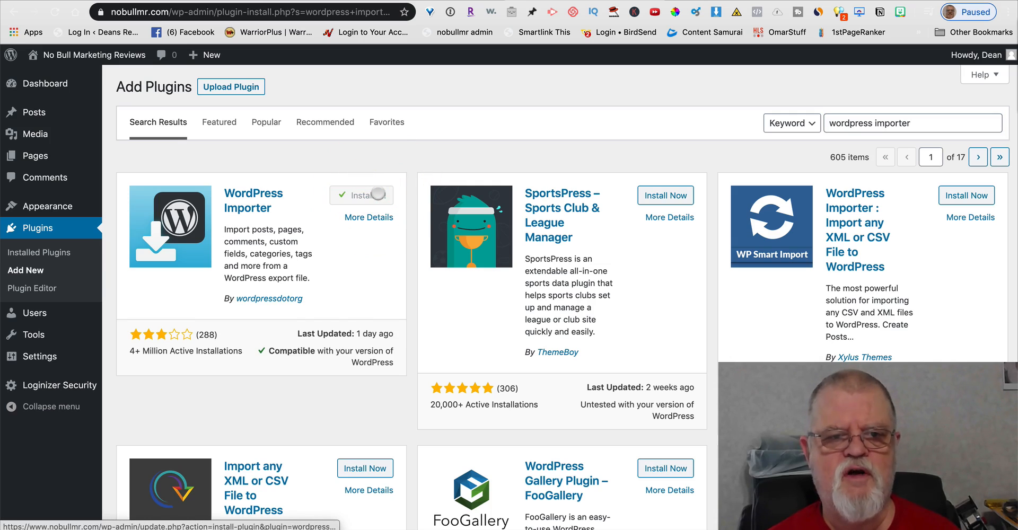
{"action": "left_click", "coordinate": [378, 195]}
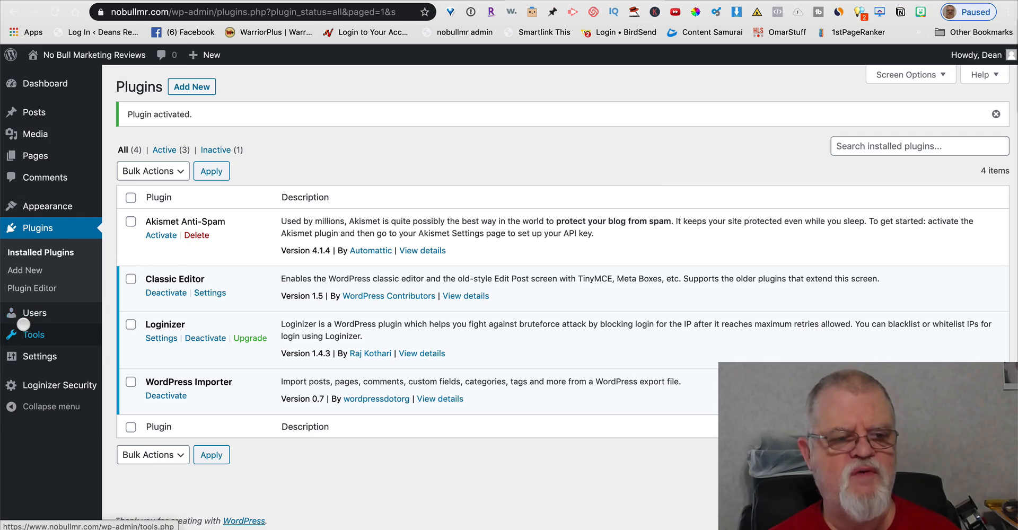
- Run the WordPress importer from the site's Import tools
{"action": "mouse_move", "coordinate": [26, 333]}
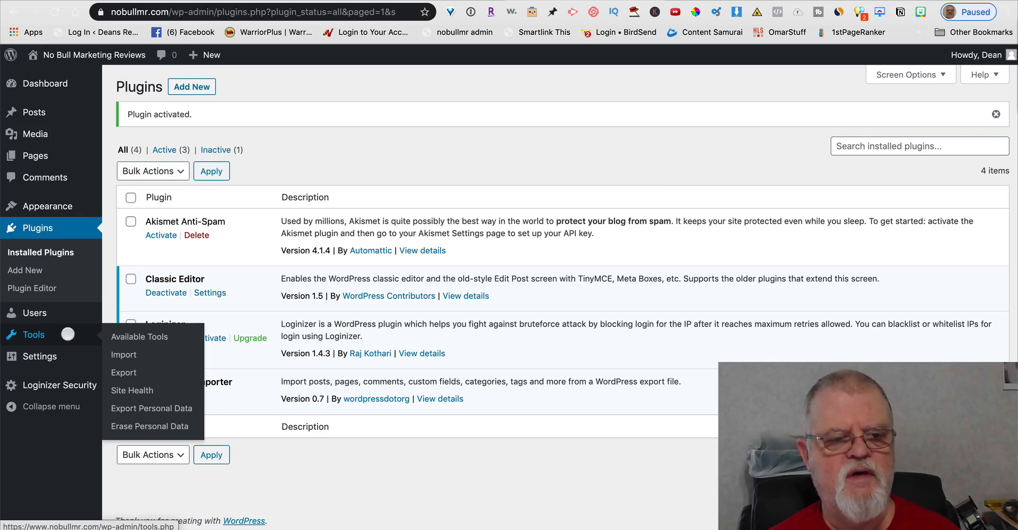
{"action": "left_click", "coordinate": [123, 355]}
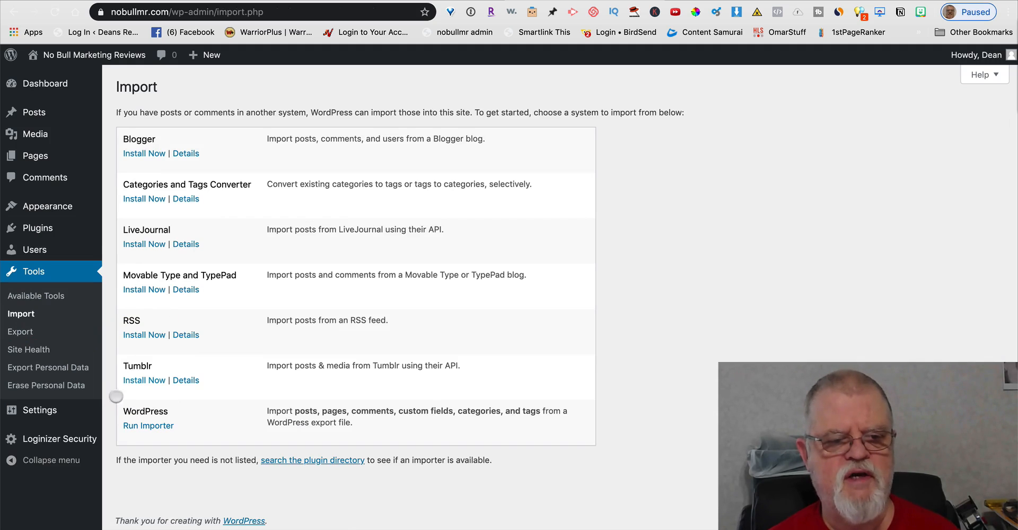
{"action": "left_click", "coordinate": [157, 425]}
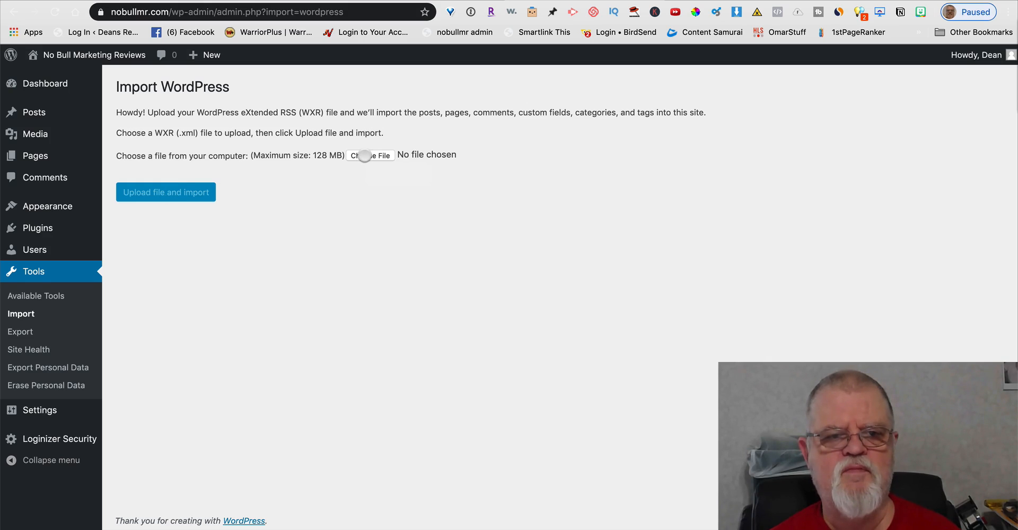
{"action": "left_click", "coordinate": [365, 155]}
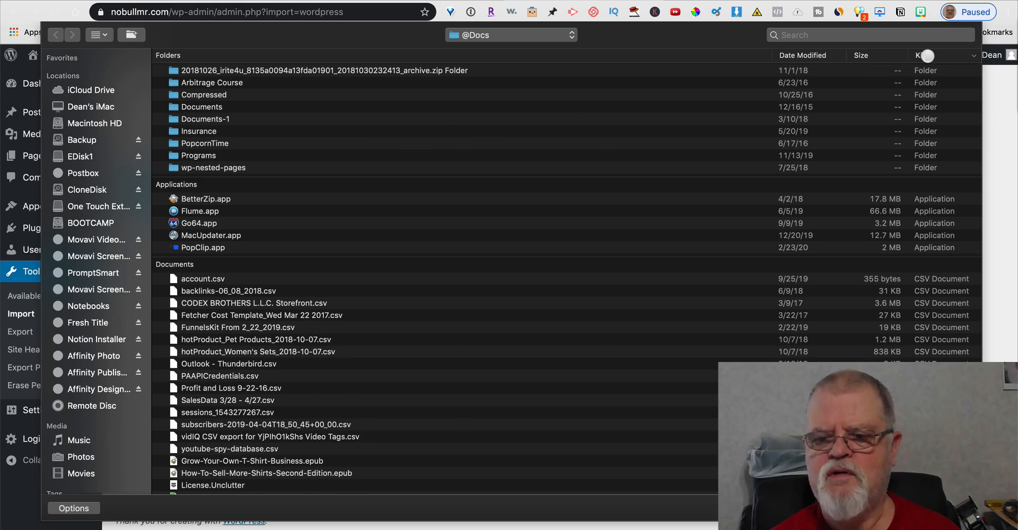
{"action": "left_click", "coordinate": [927, 56]}
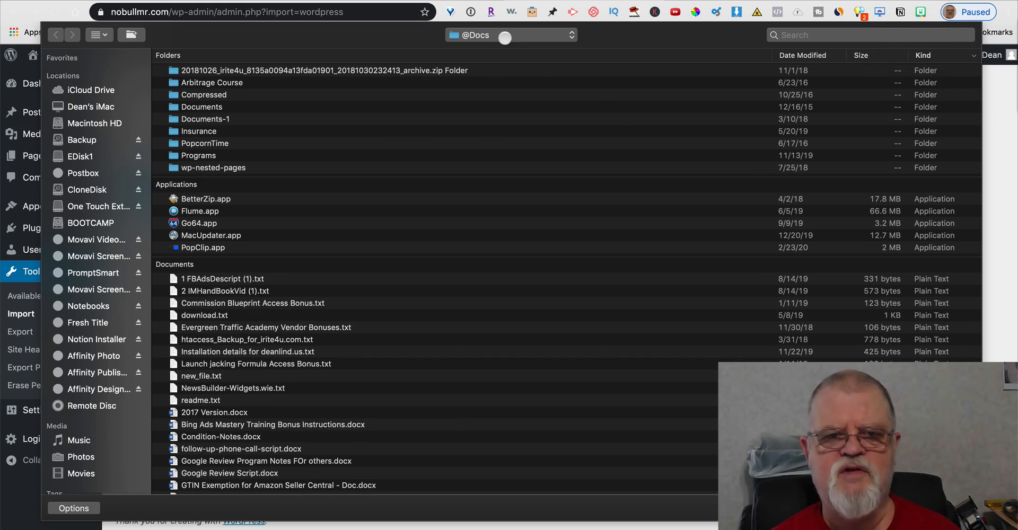
{"action": "scroll", "coordinate": [706, 274], "scroll_direction": "down", "scroll_amount": 15}
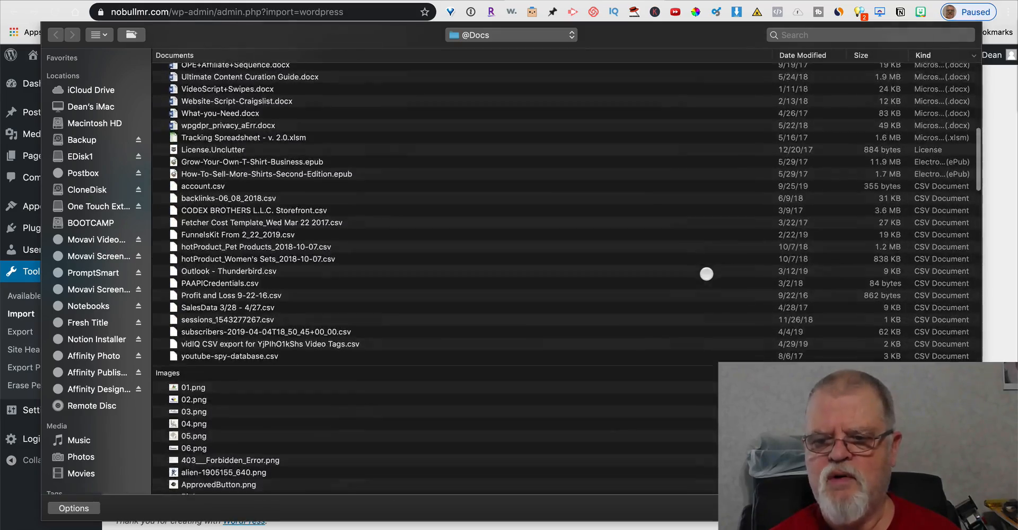
{"action": "scroll", "coordinate": [847, 258], "scroll_direction": "down", "scroll_amount": 15}
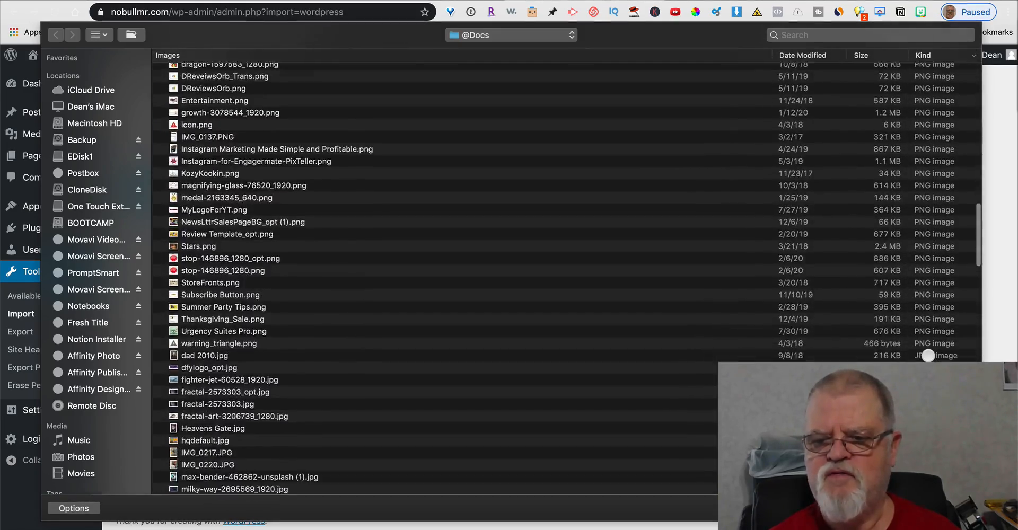
{"action": "scroll", "coordinate": [928, 356], "scroll_direction": "down", "scroll_amount": 20}
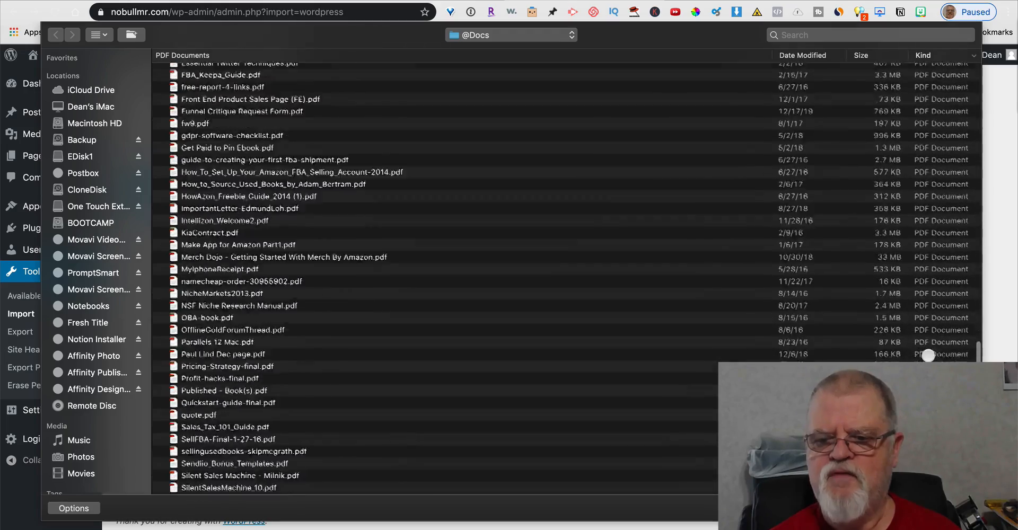
{"action": "scroll", "coordinate": [928, 356], "scroll_direction": "down", "scroll_amount": 20}
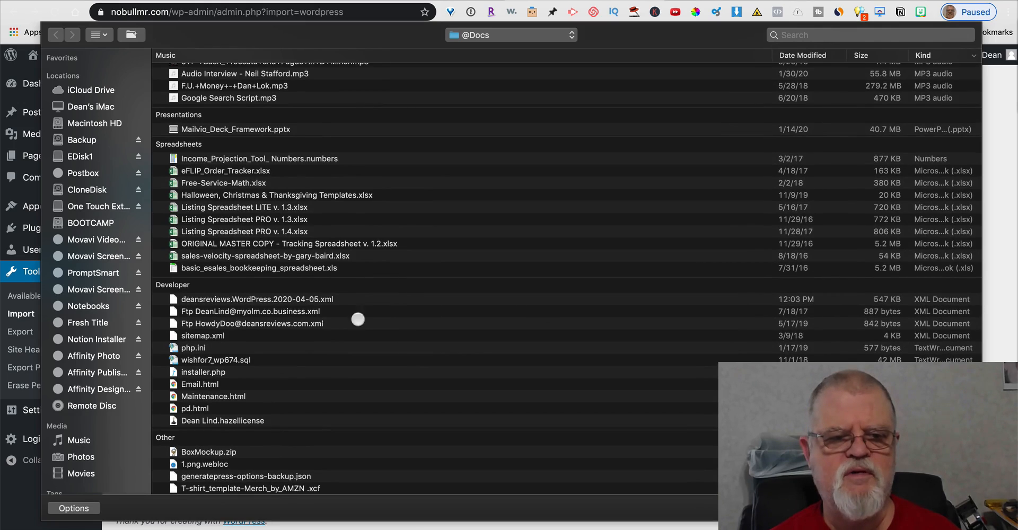
{"action": "left_click", "coordinate": [274, 299]}
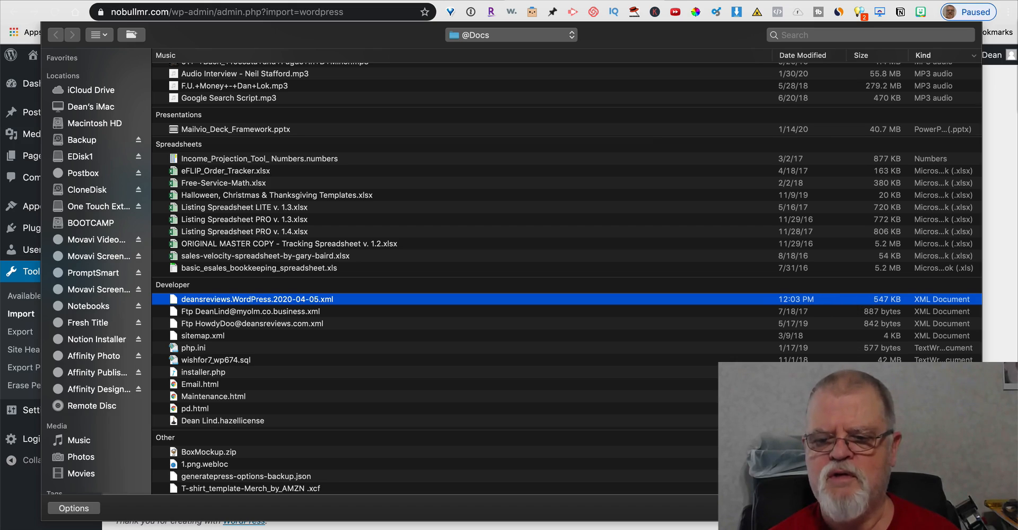
{"action": "left_click", "coordinate": [952, 508]}
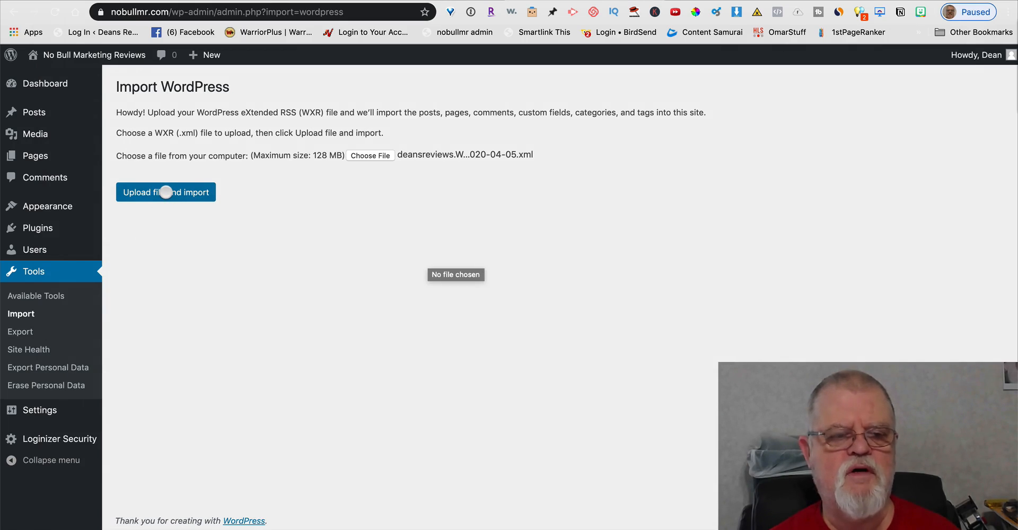
{"action": "left_click", "coordinate": [166, 192]}
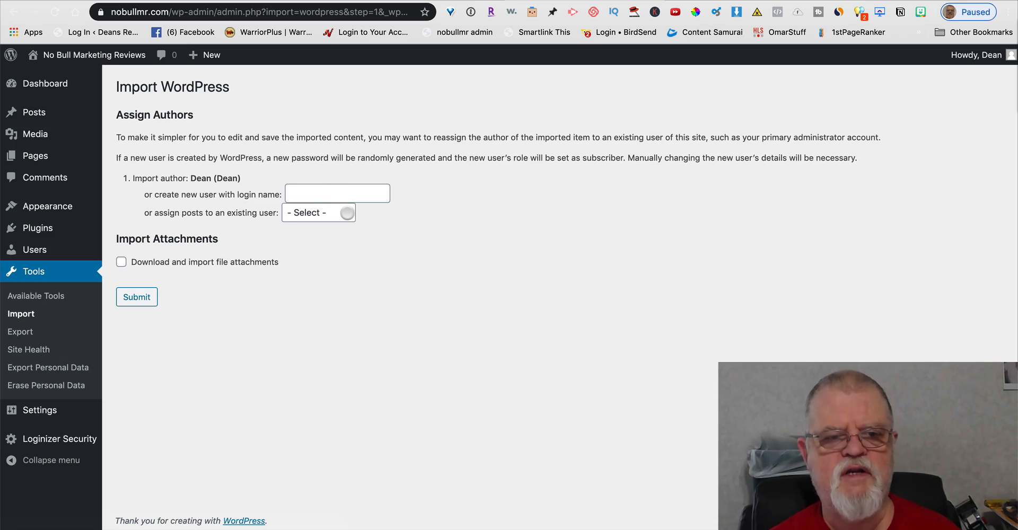
- Assign the imported author's posts to the site owner's existing user account
{"action": "left_click", "coordinate": [348, 212]}
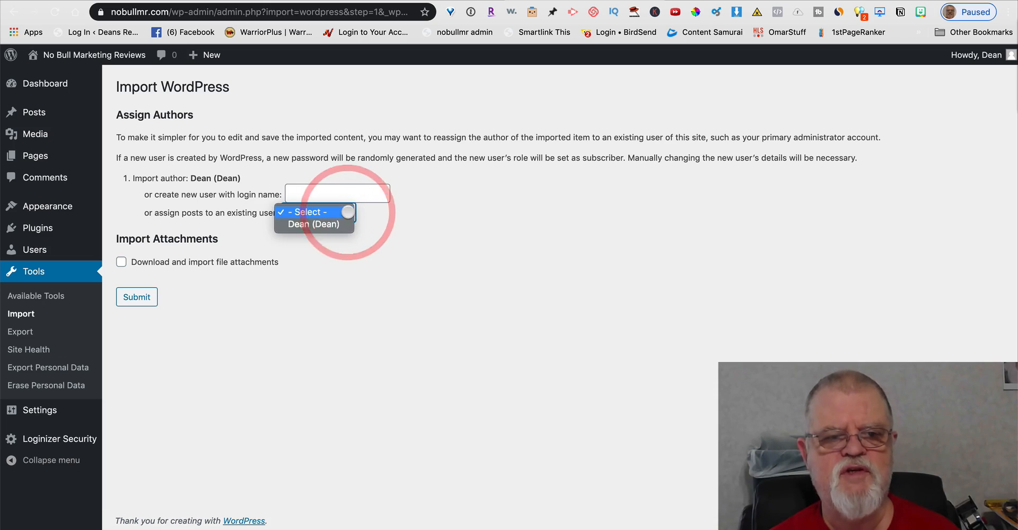
{"action": "left_click", "coordinate": [323, 222]}
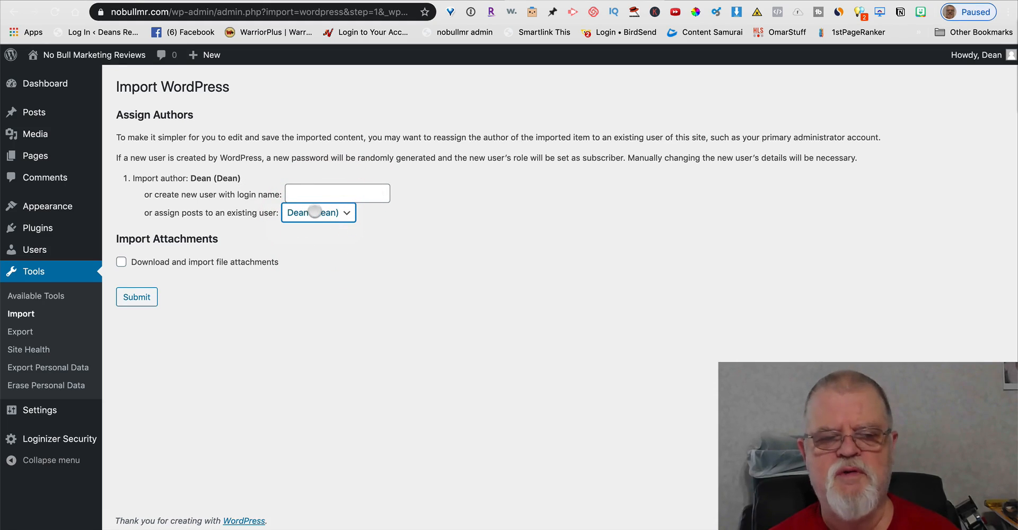
- Submit the WordPress import with downloading and importing of file attachments left off
{"action": "left_click", "coordinate": [123, 261]}
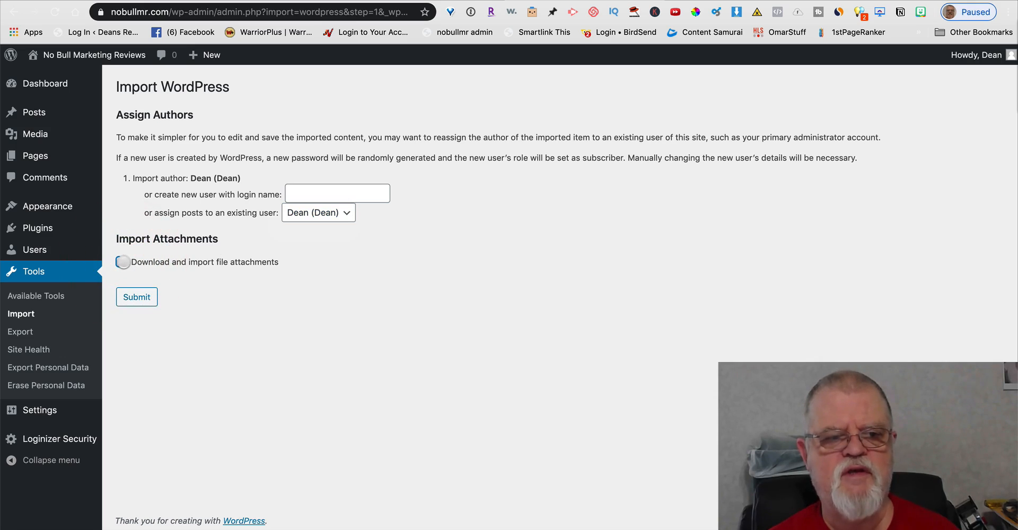
{"action": "left_click", "coordinate": [123, 262]}
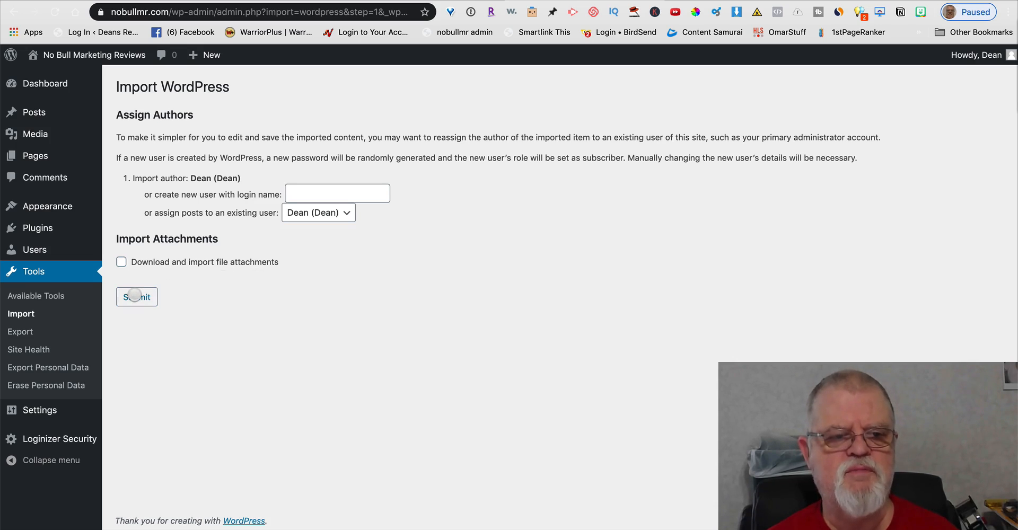
{"action": "left_click", "coordinate": [136, 296]}
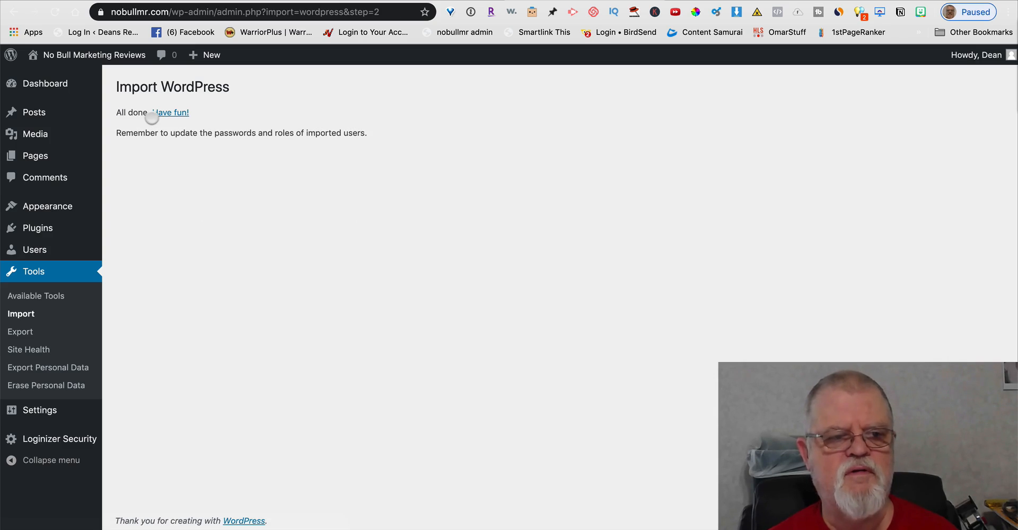
- Open the preview of the imported IM Newsletter – Sales Page draft from the site's list of all pages
{"action": "mouse_move", "coordinate": [49, 157]}
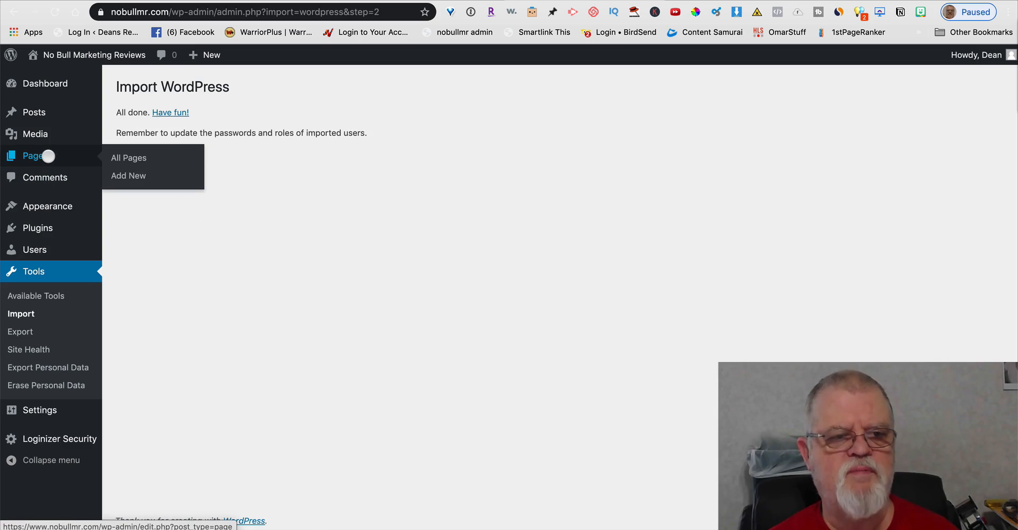
{"action": "left_click", "coordinate": [125, 156]}
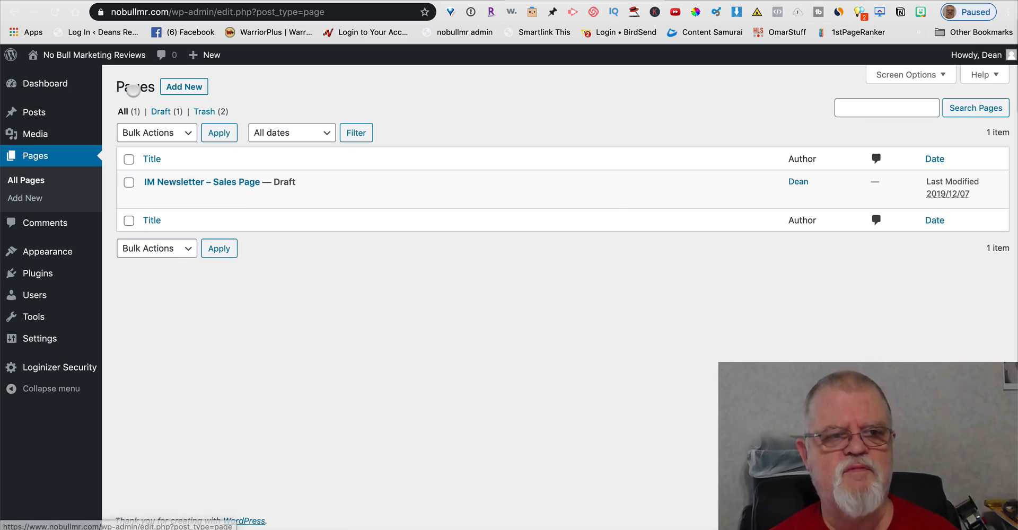
{"action": "mouse_move", "coordinate": [126, 63]}
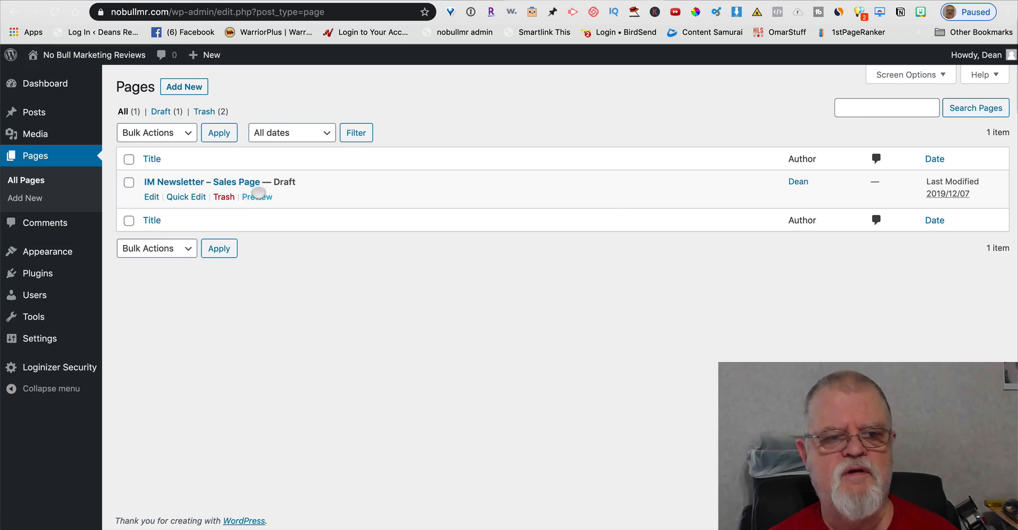
{"action": "left_click", "coordinate": [258, 197]}
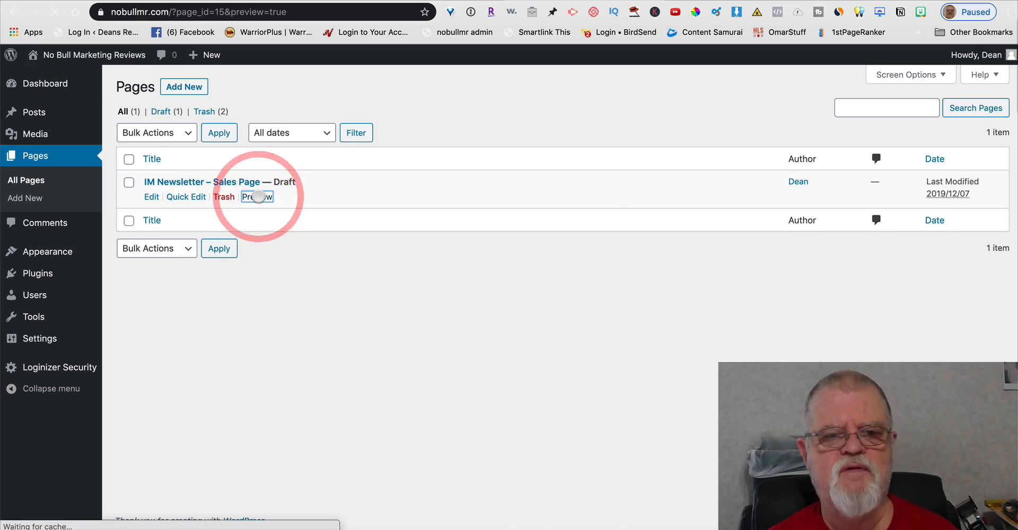
- Look through the imported sales page's headline, images, letter text and feature sections in the preview
{"action": "scroll", "coordinate": [356, 293], "scroll_direction": "down", "scroll_amount": 7}
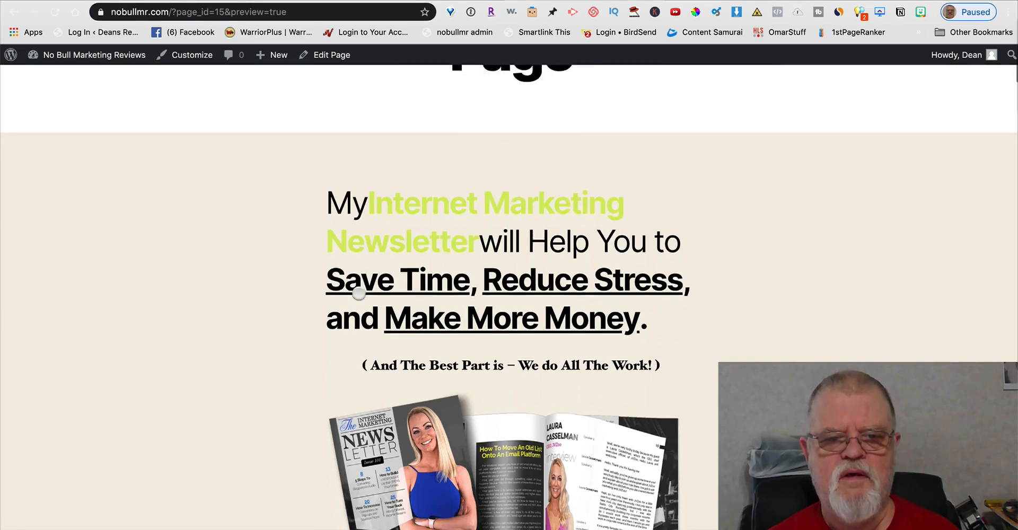
{"action": "scroll", "coordinate": [359, 293], "scroll_direction": "down", "scroll_amount": 16}
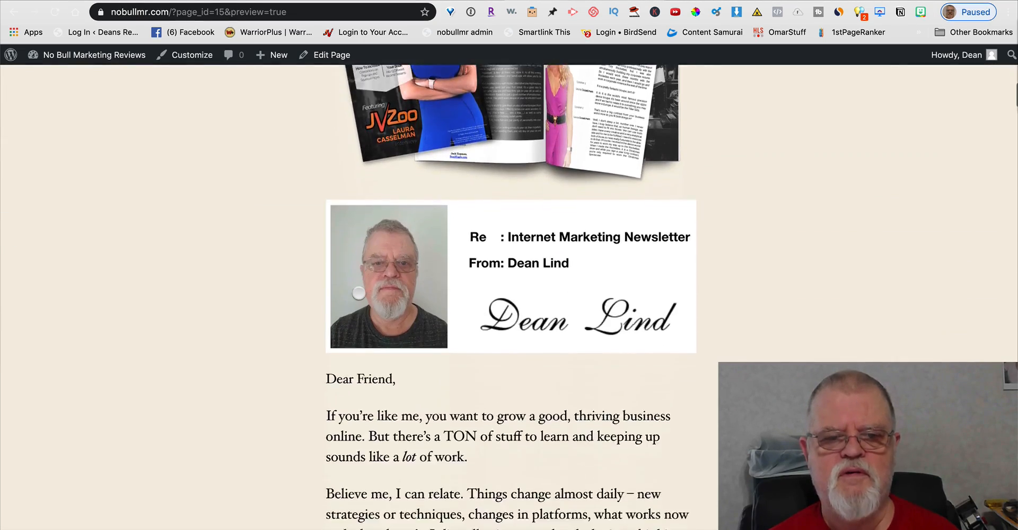
{"action": "scroll", "coordinate": [359, 294], "scroll_direction": "down", "scroll_amount": 14}
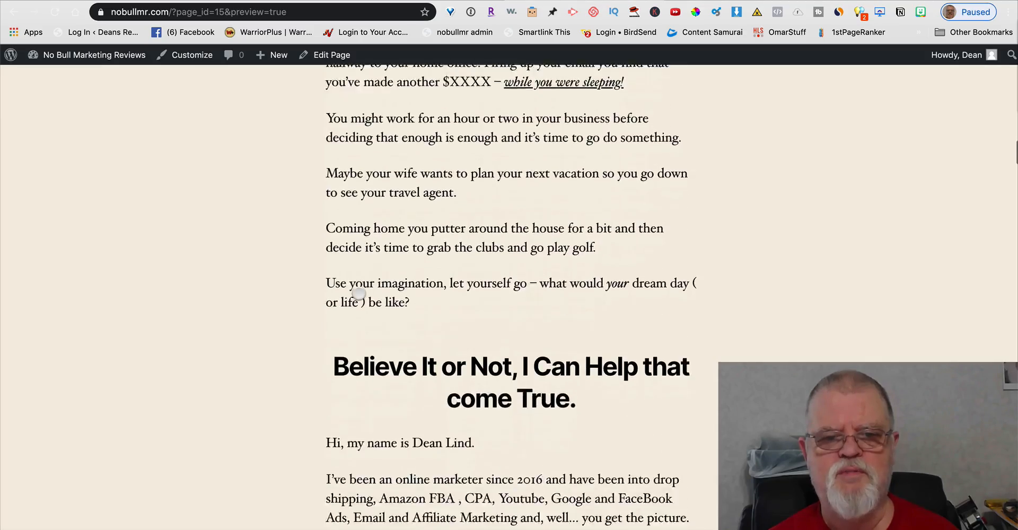
{"action": "scroll", "coordinate": [359, 293], "scroll_direction": "up", "scroll_amount": 6}
{"action": "scroll", "coordinate": [359, 293], "scroll_direction": "up", "scroll_amount": 17}
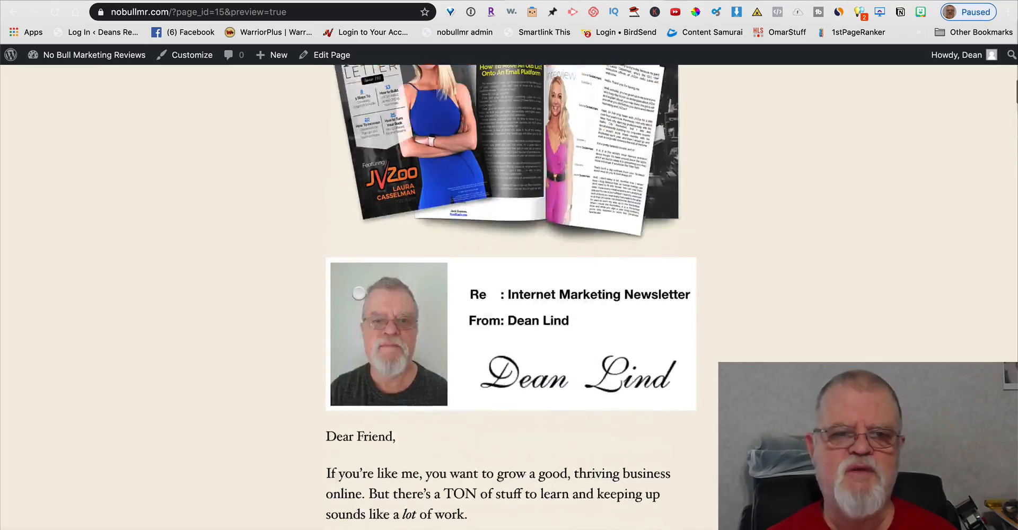
{"action": "scroll", "coordinate": [359, 293], "scroll_direction": "up", "scroll_amount": 6}
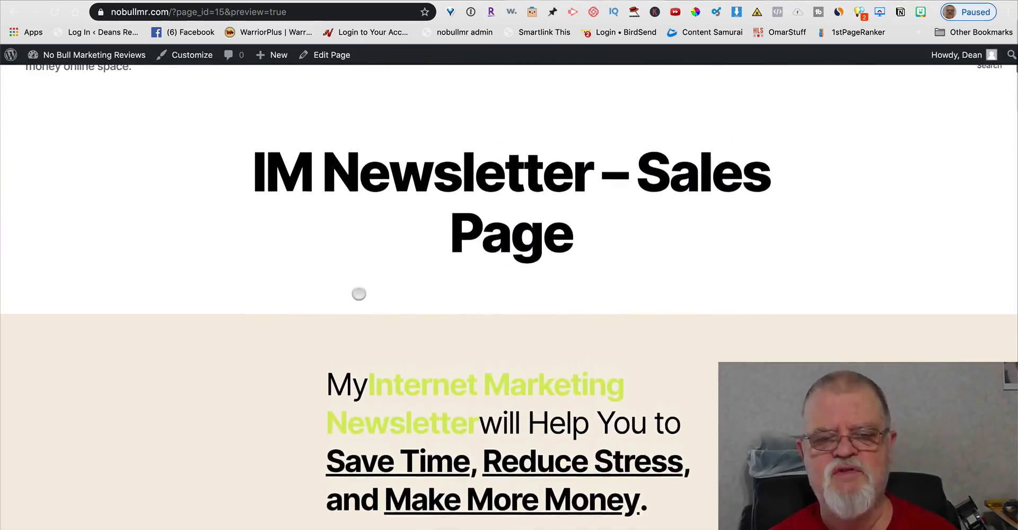
{"action": "scroll", "coordinate": [359, 293], "scroll_direction": "down", "scroll_amount": 1}
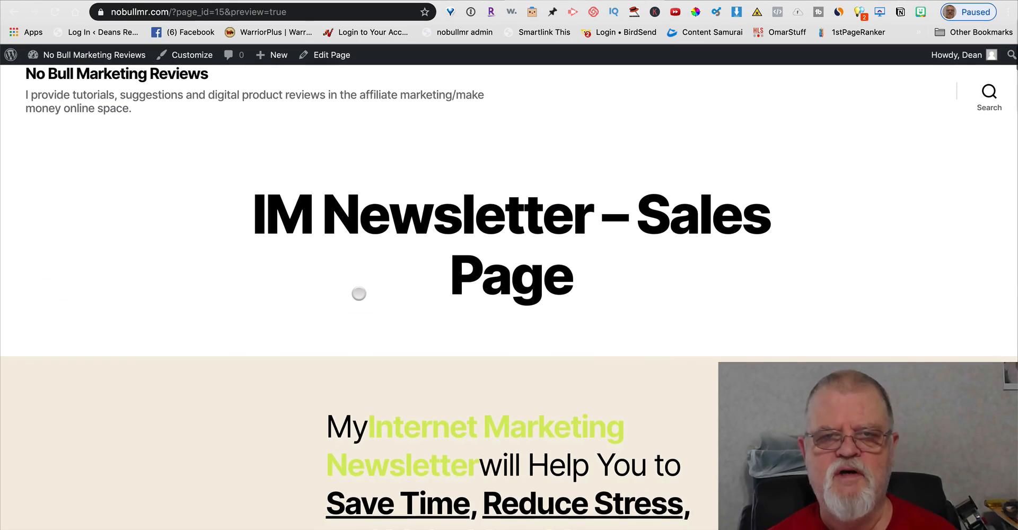
{"action": "scroll", "coordinate": [359, 293], "scroll_direction": "down", "scroll_amount": 10}
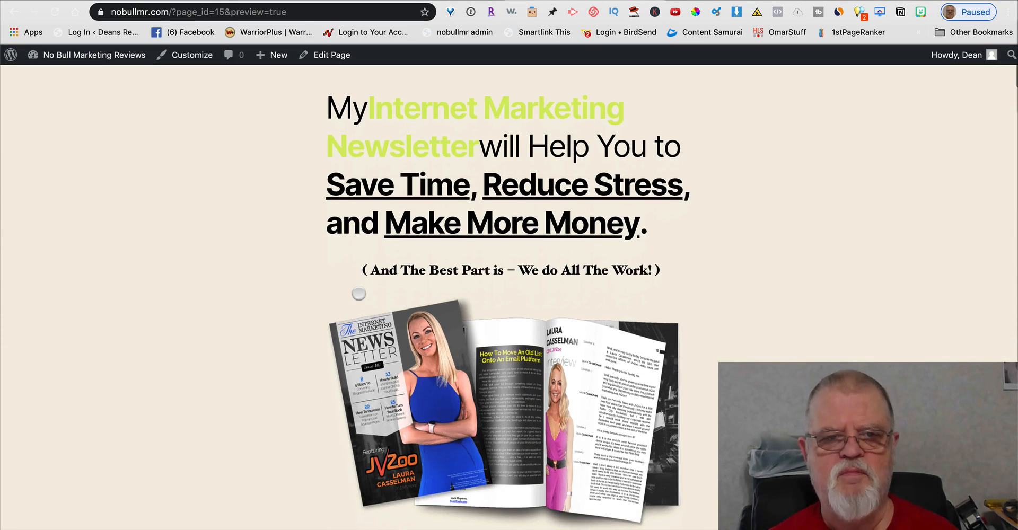
{"action": "scroll", "coordinate": [359, 293], "scroll_direction": "down", "scroll_amount": 20}
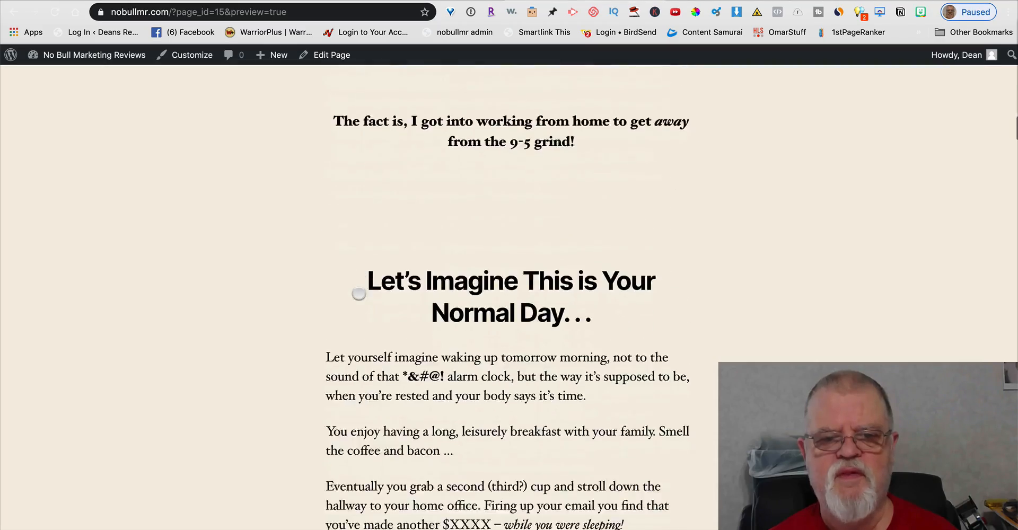
{"action": "scroll", "coordinate": [359, 293], "scroll_direction": "down", "scroll_amount": 8}
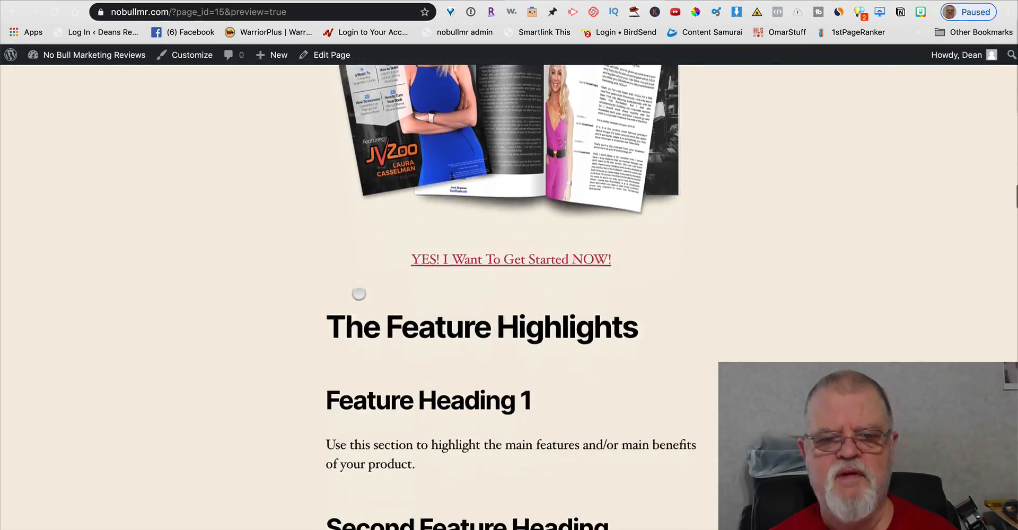
{"action": "scroll", "coordinate": [359, 293], "scroll_direction": "up", "scroll_amount": 12}
{"action": "scroll", "coordinate": [359, 293], "scroll_direction": "up", "scroll_amount": 20}
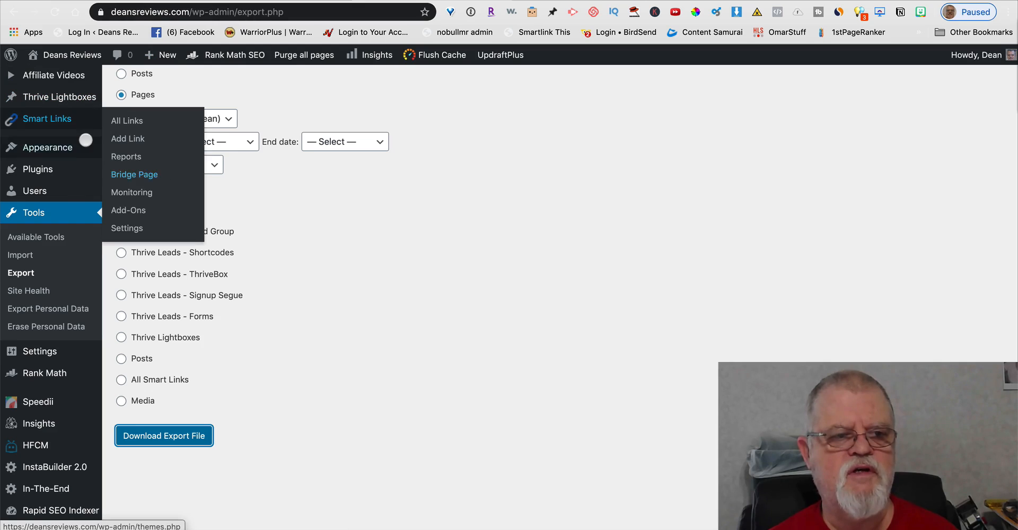
- Preview the original IM Newsletter – Sales Page draft from the deansreviews.com page list and look over its headline and letter sections
{"action": "mouse_move", "coordinate": [38, 180]}
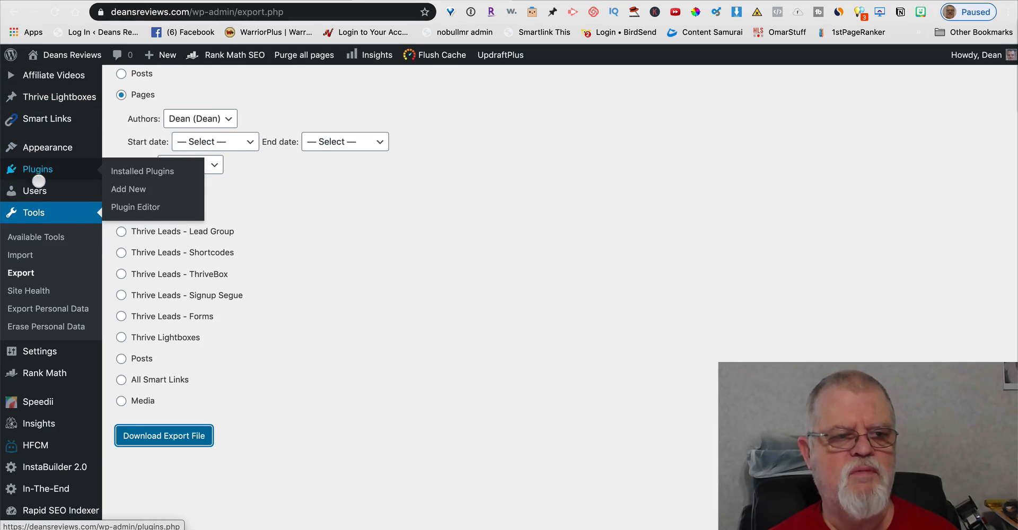
{"action": "scroll", "coordinate": [34, 291], "scroll_direction": "up", "scroll_amount": 5}
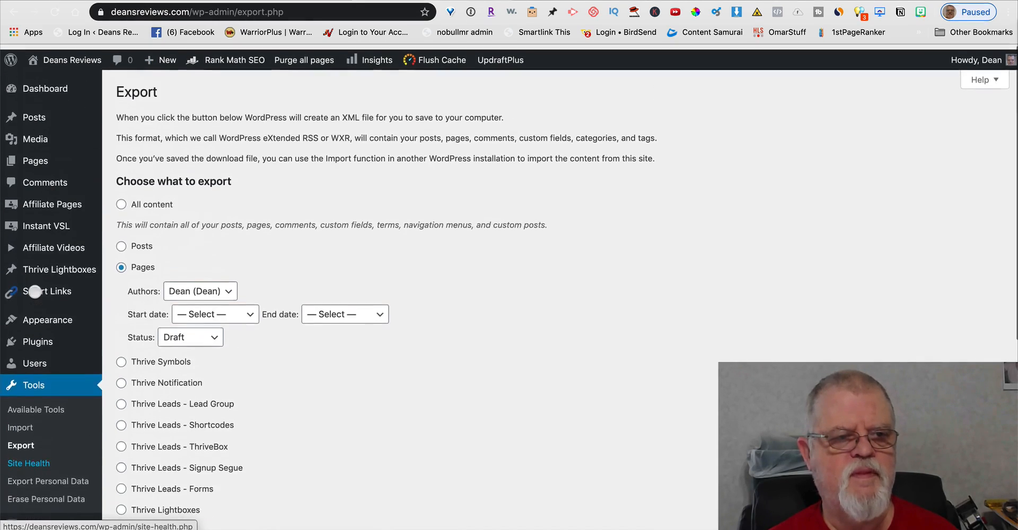
{"action": "left_click", "coordinate": [41, 157]}
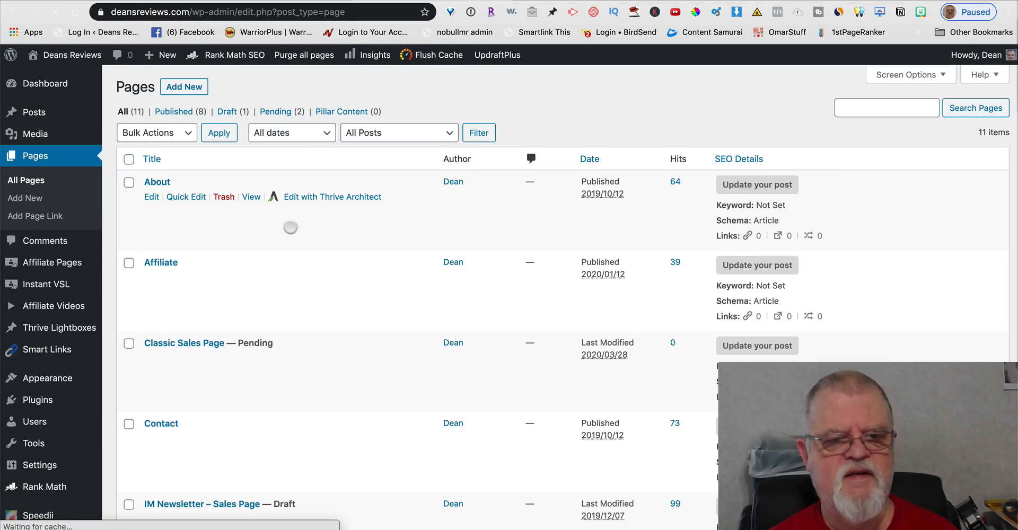
{"action": "scroll", "coordinate": [285, 343], "scroll_direction": "down", "scroll_amount": 2}
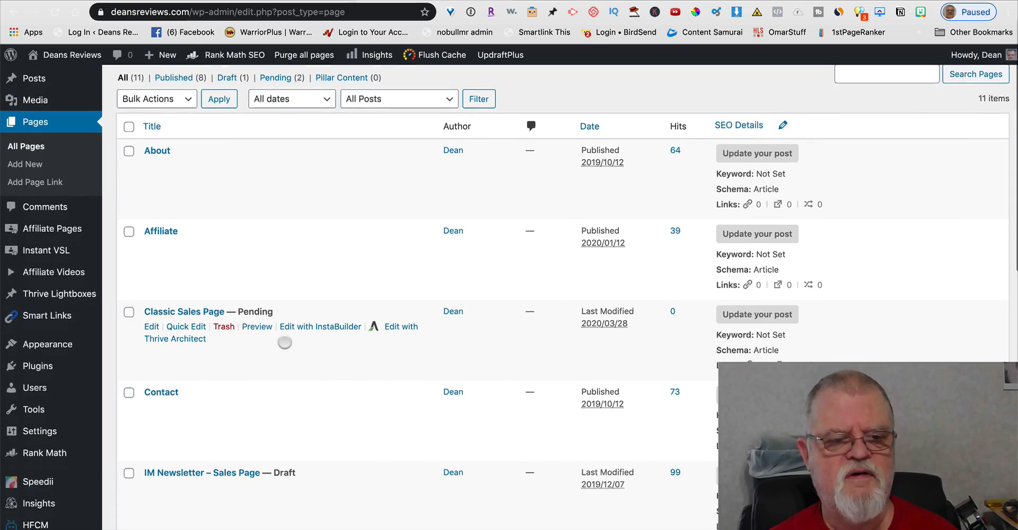
{"action": "scroll", "coordinate": [285, 343], "scroll_direction": "down", "scroll_amount": 5}
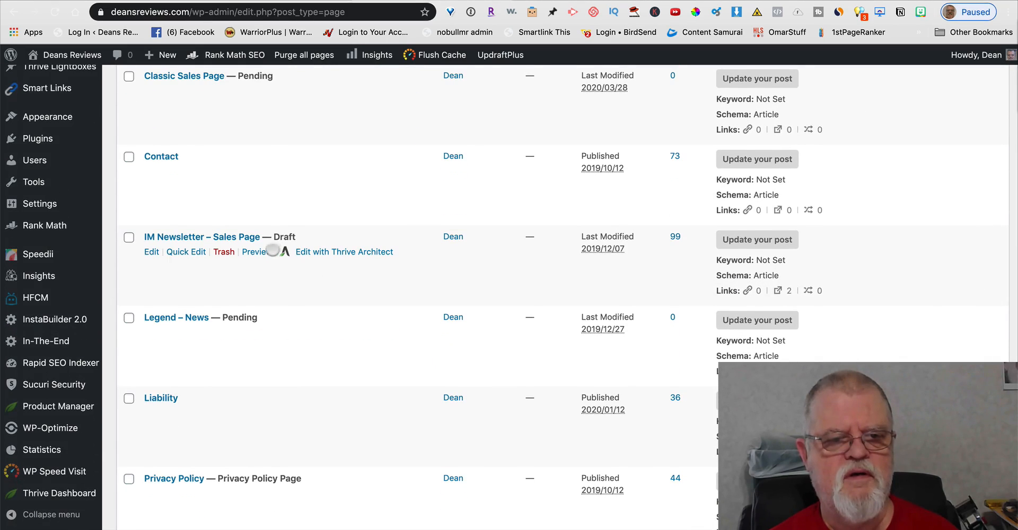
{"action": "left_click", "coordinate": [265, 251]}
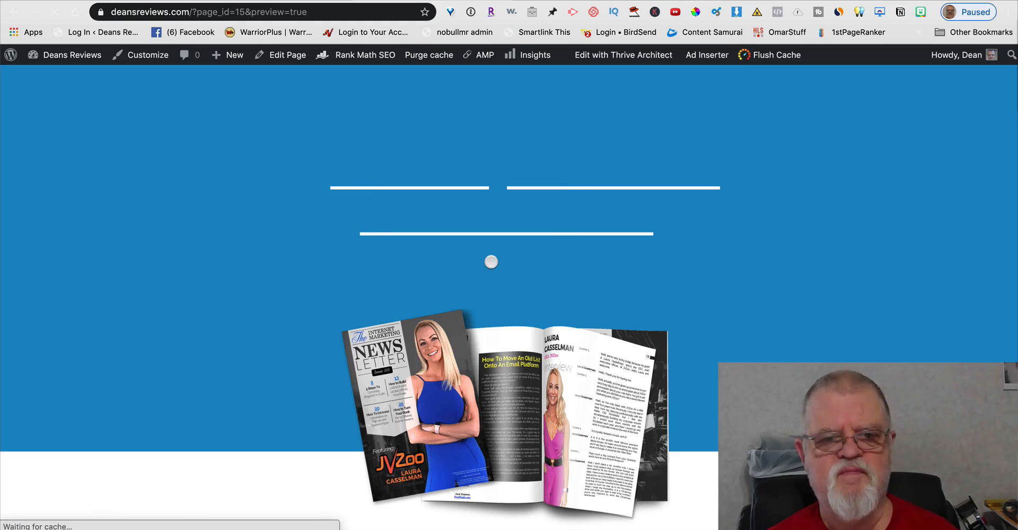
{"action": "scroll", "coordinate": [491, 261], "scroll_direction": "down", "scroll_amount": 9}
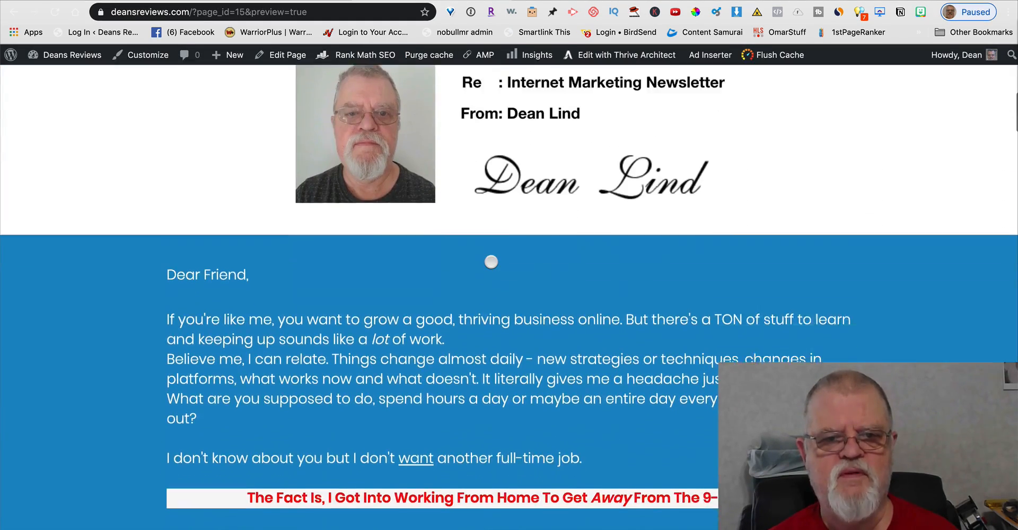
{"action": "scroll", "coordinate": [491, 262], "scroll_direction": "up", "scroll_amount": 4}
{"action": "scroll", "coordinate": [491, 261], "scroll_direction": "up", "scroll_amount": 5}
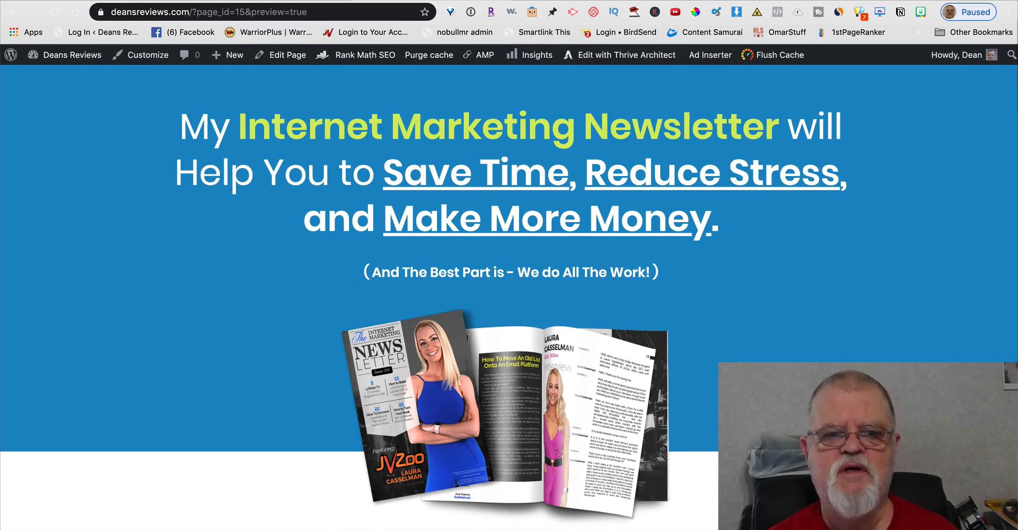
- Compare the formatting of the imported sales page on nobullmr.com with the original preview on deansreviews.com
{"action": "left_click", "coordinate": [414, 1]}
{"action": "scroll", "coordinate": [572, 151], "scroll_direction": "down", "scroll_amount": 13}
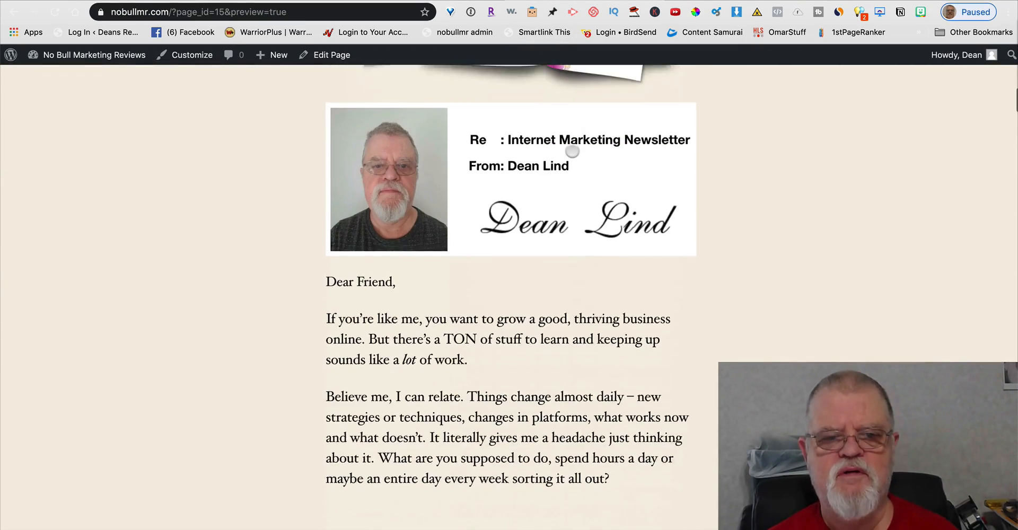
{"action": "scroll", "coordinate": [572, 151], "scroll_direction": "down", "scroll_amount": 5}
{"action": "scroll", "coordinate": [572, 152], "scroll_direction": "up", "scroll_amount": 15}
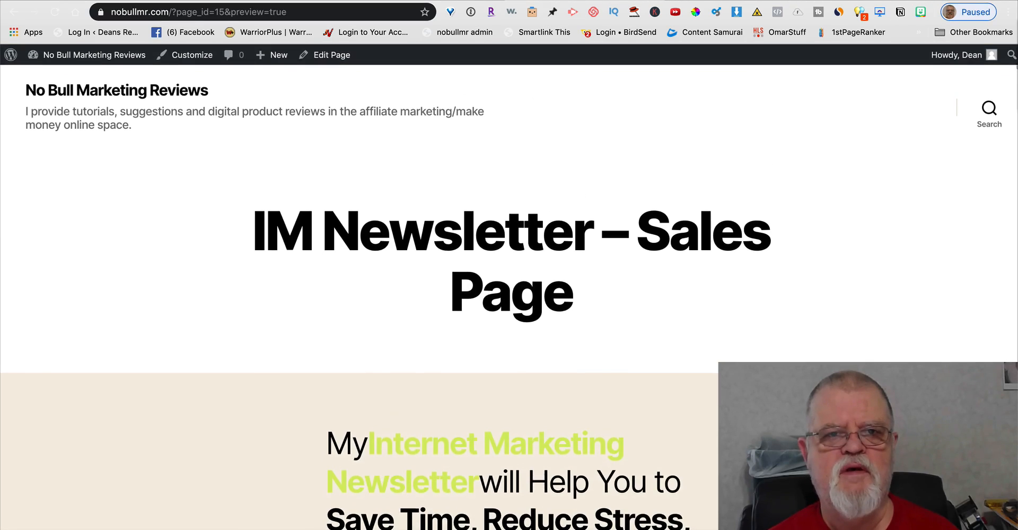
{"action": "left_click", "coordinate": [318, 1]}
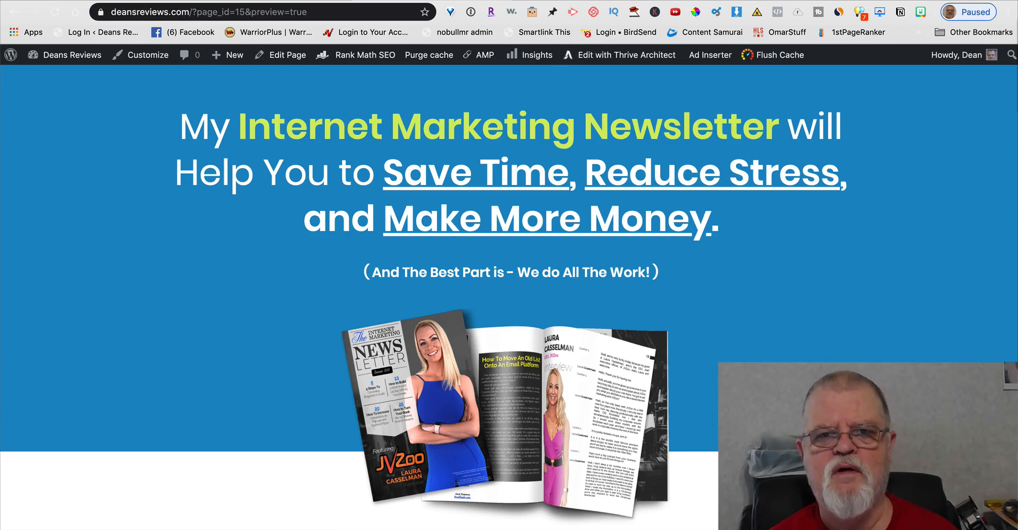
{"action": "left_click", "coordinate": [450, 1]}
{"action": "left_click", "coordinate": [318, 1]}
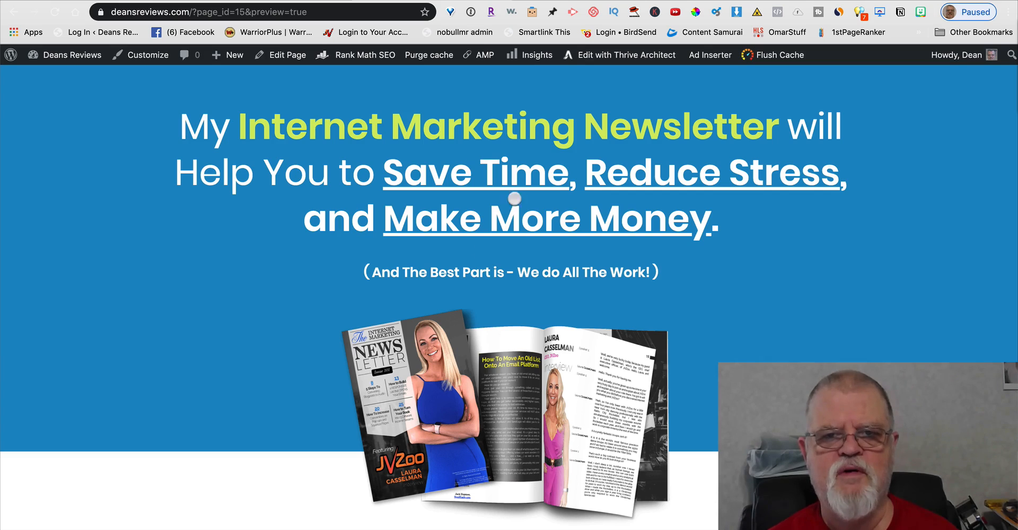
{"action": "left_click", "coordinate": [451, 1]}
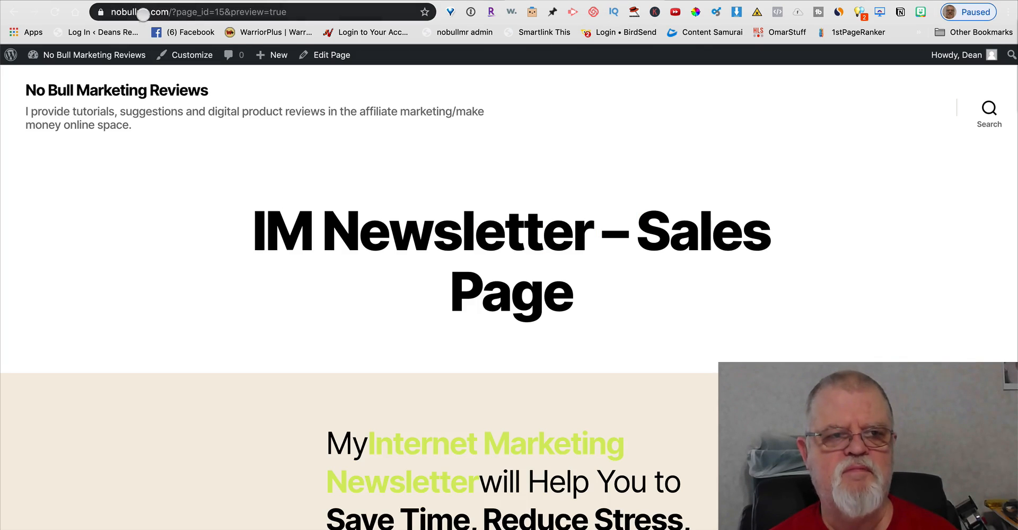
{"action": "scroll", "coordinate": [338, 257], "scroll_direction": "down", "scroll_amount": 2}
{"action": "scroll", "coordinate": [338, 257], "scroll_direction": "up", "scroll_amount": 2}
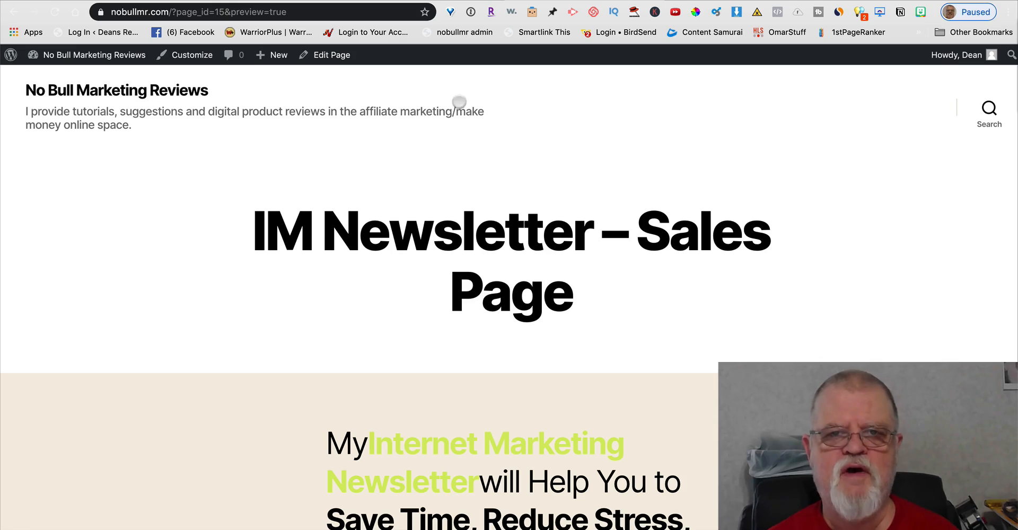
{"action": "left_click", "coordinate": [549, 0]}
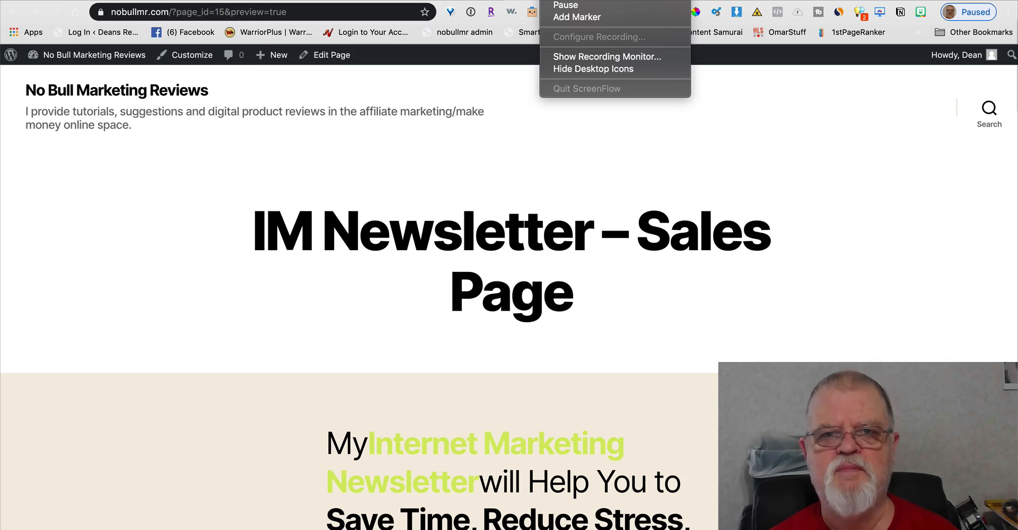